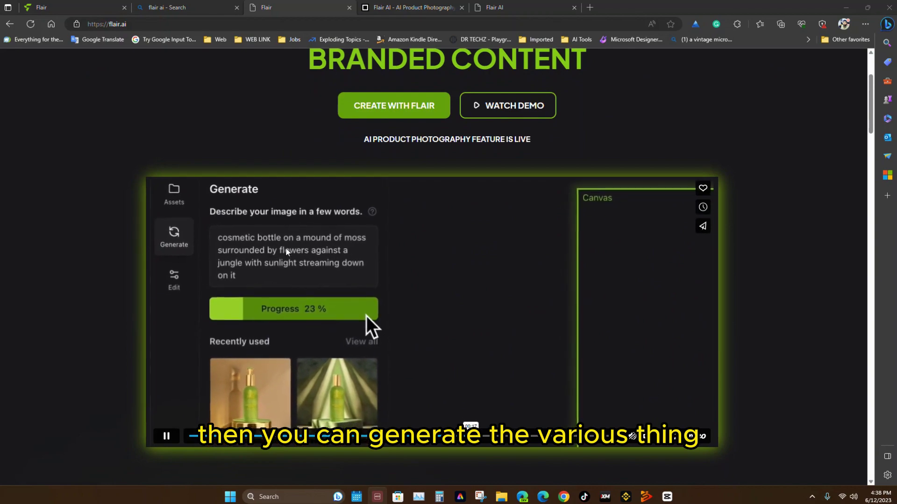
Browse the gallery of example product photos and the Flair homepage's sections on how the tool works
left_click(414, 7)
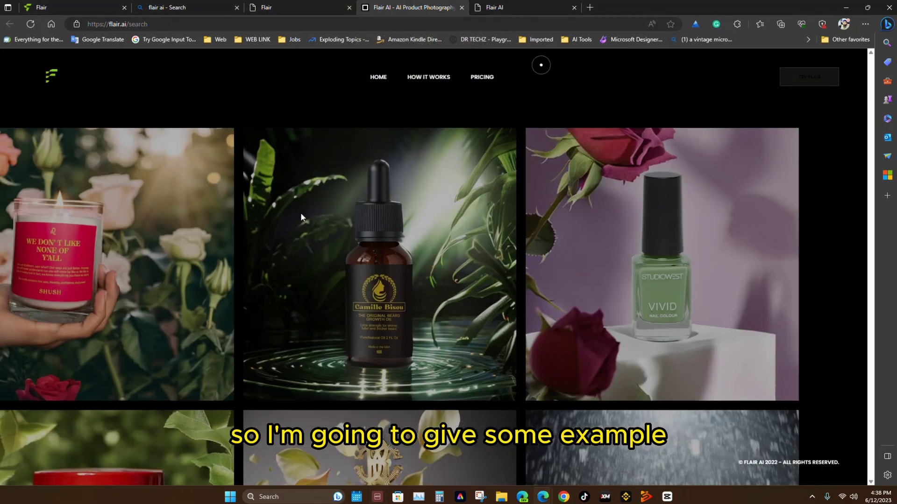
scroll(373, 299, "down", 12)
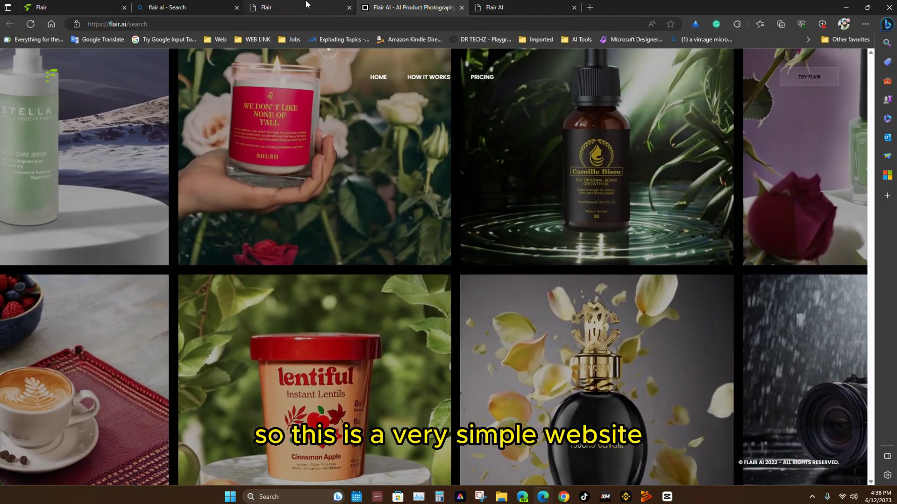
left_click(306, 6)
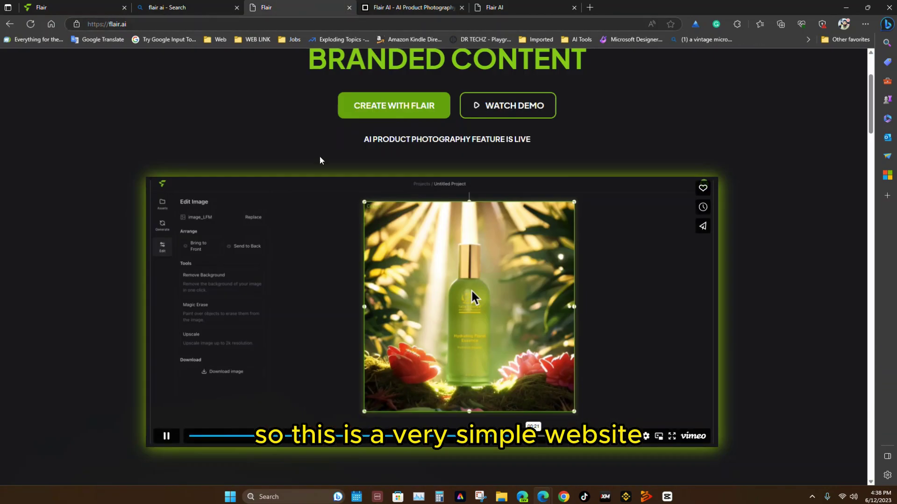
scroll(40, 270, "down", 7)
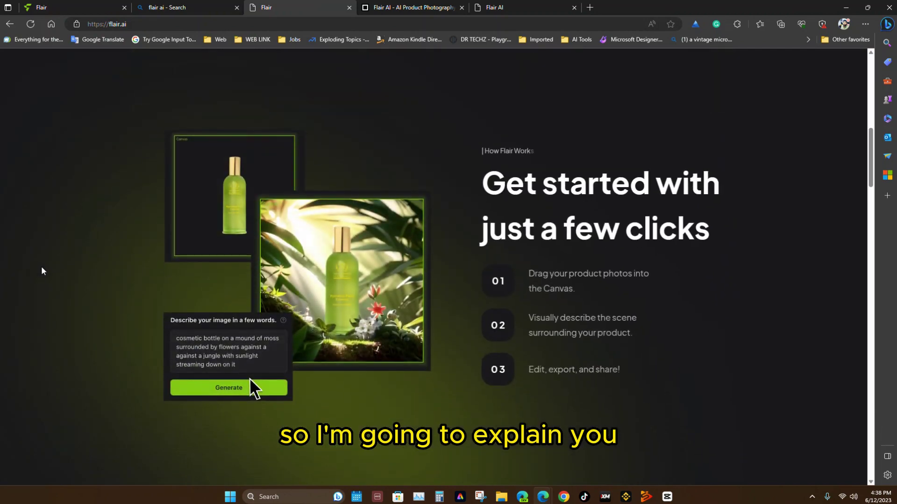
scroll(42, 271, "down", 3)
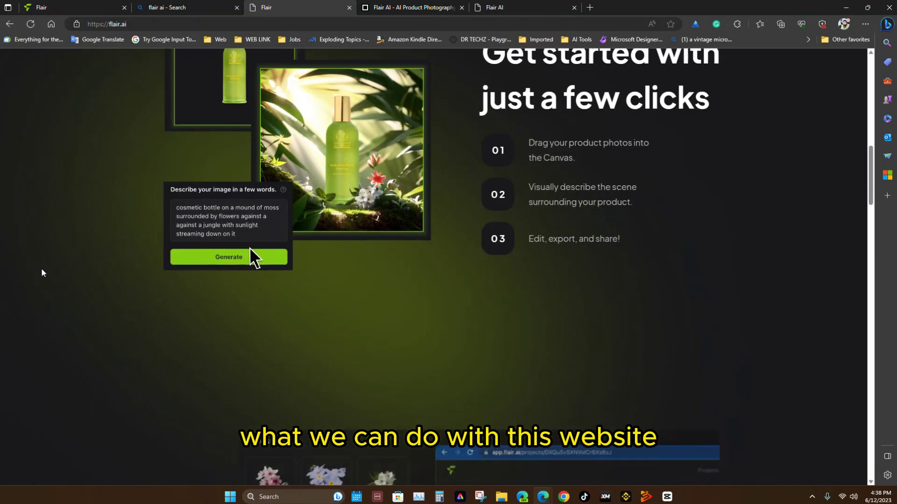
scroll(42, 272, "down", 3)
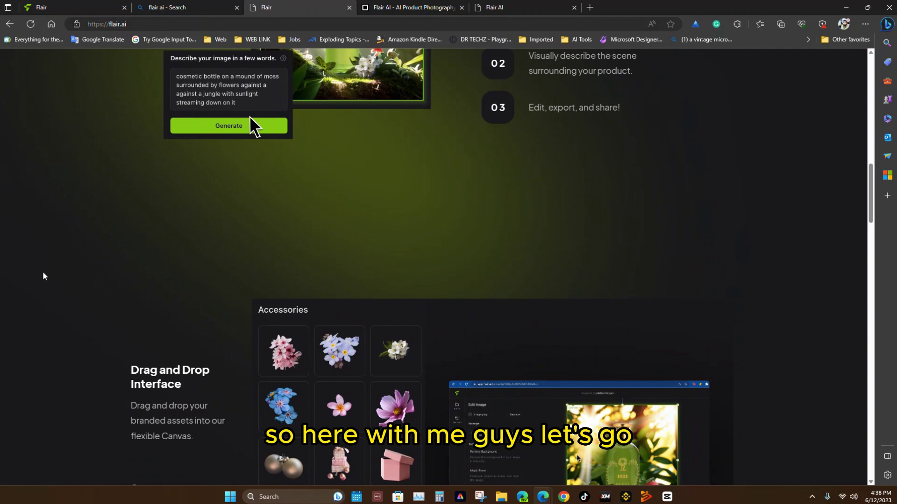
scroll(41, 275, "down", 5)
scroll(41, 276, "up", 5)
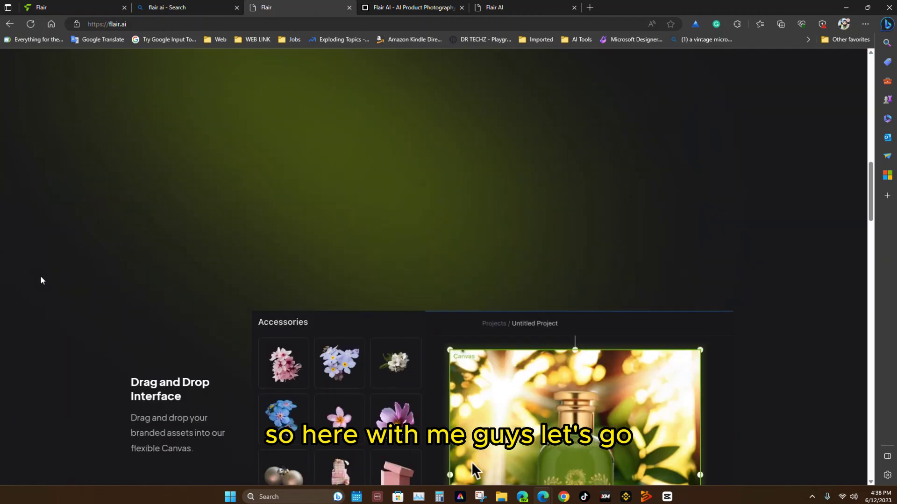
scroll(41, 275, "up", 13)
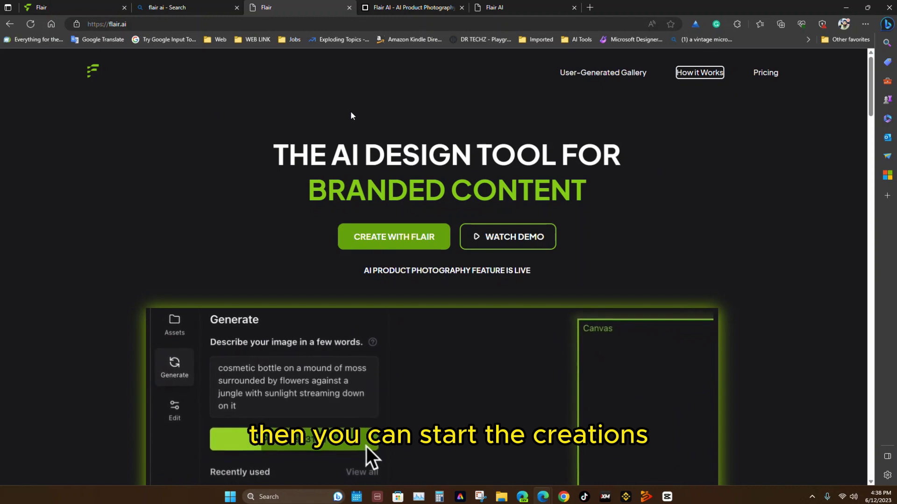
Skim the "Product Photography with Flair" page to see which product types it covers and what guidance it offers
left_click(514, 8)
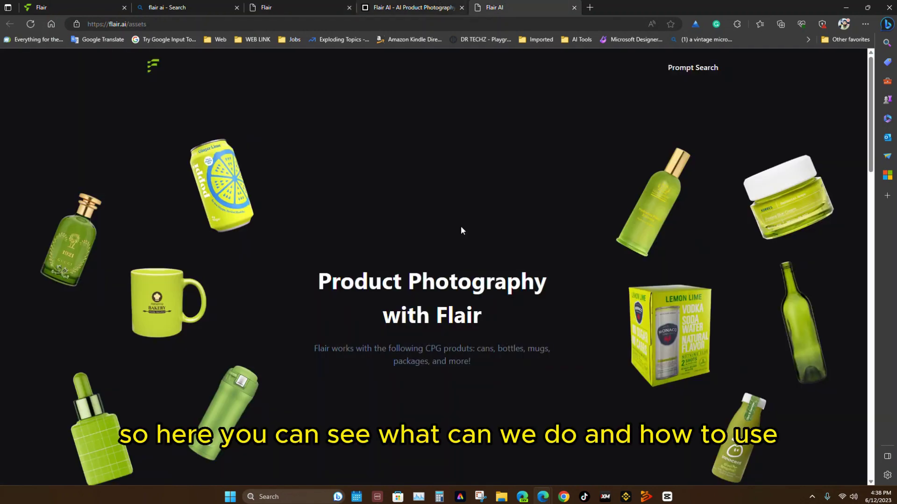
scroll(497, 251, "down", 15)
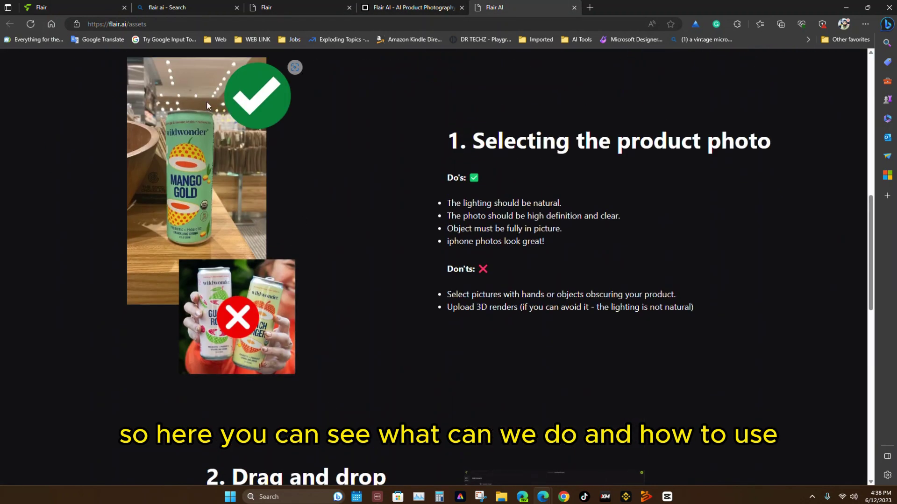
scroll(207, 101, "up", 3)
scroll(483, 232, "up", 10)
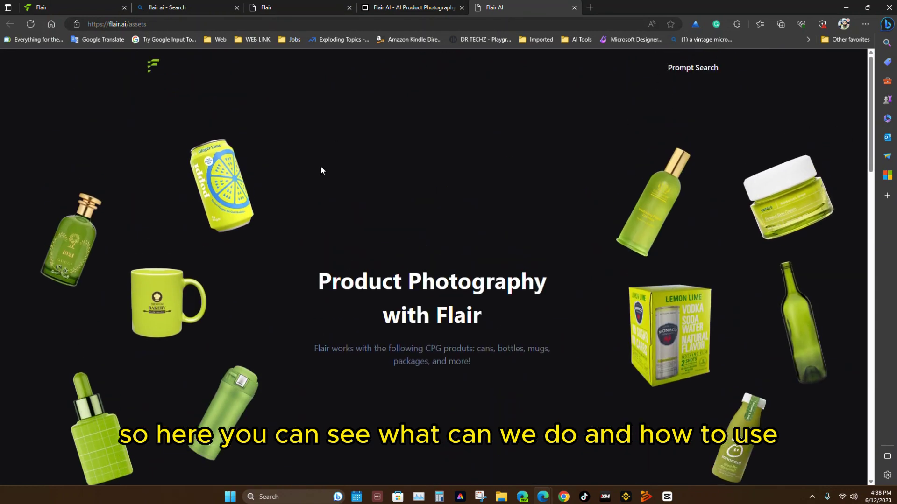
scroll(321, 167, "down", 7)
scroll(323, 168, "up", 7)
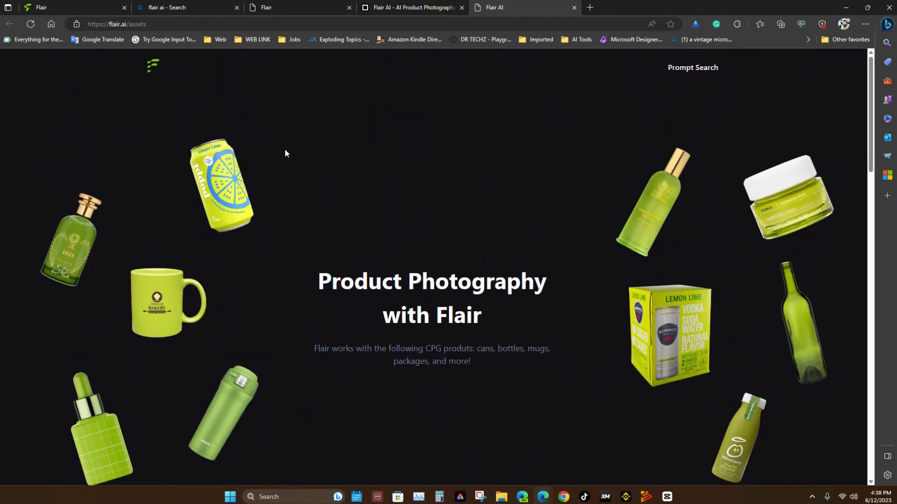
Open the Prompt Search page in a new tab and view it
right_click(681, 70)
left_click(690, 77)
left_click(614, 6)
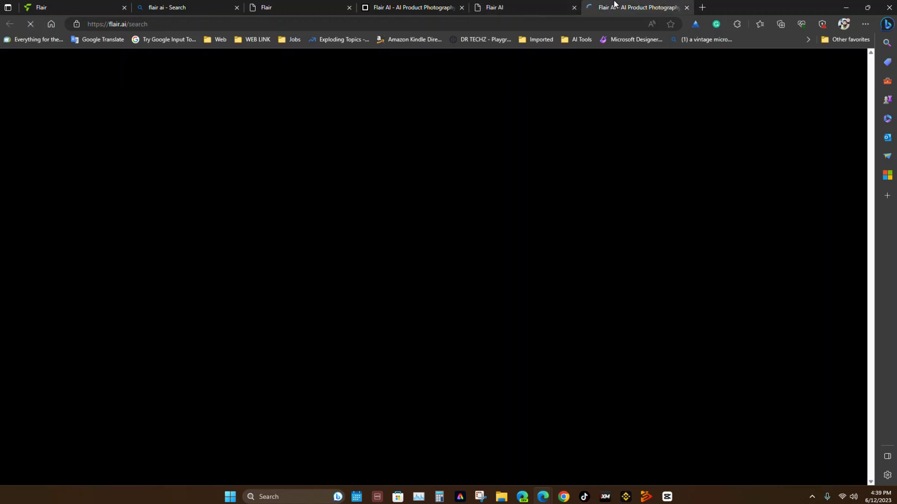
Read the product photography guide's instructions on selecting a product photo, placing it on the canvas and removing its background
left_click(539, 1)
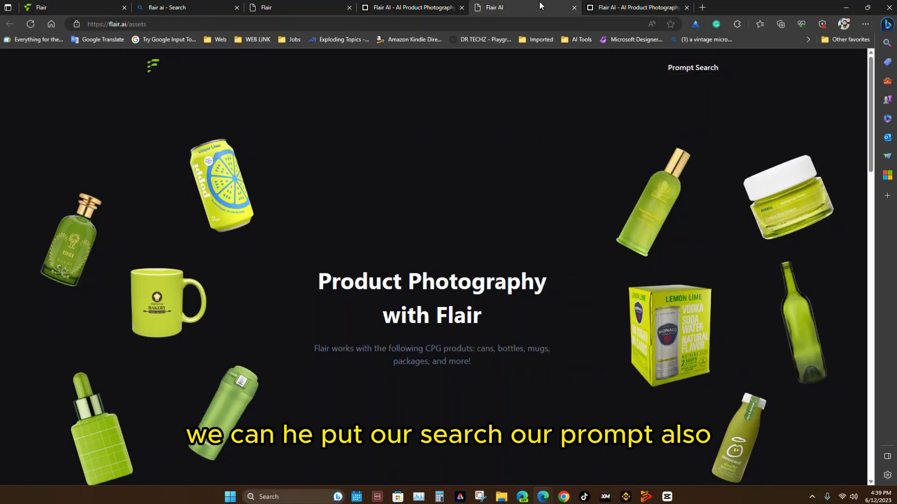
scroll(375, 185, "down", 10)
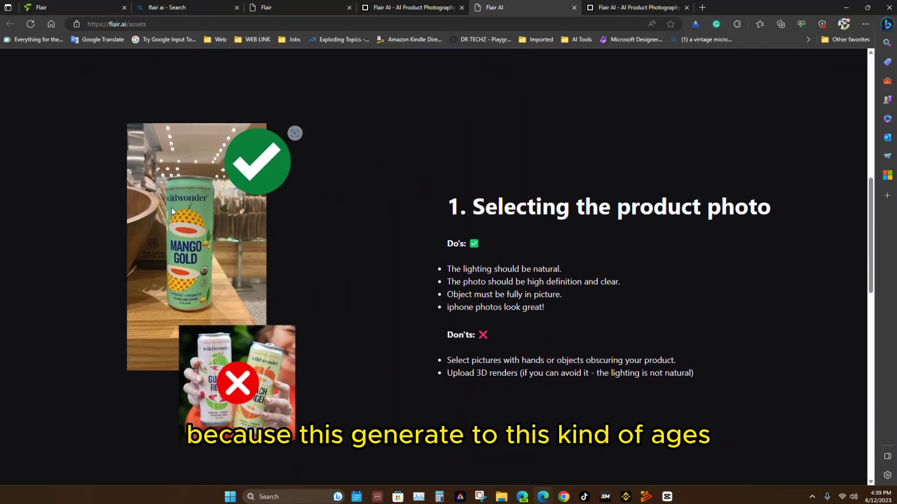
scroll(211, 228, "down", 3)
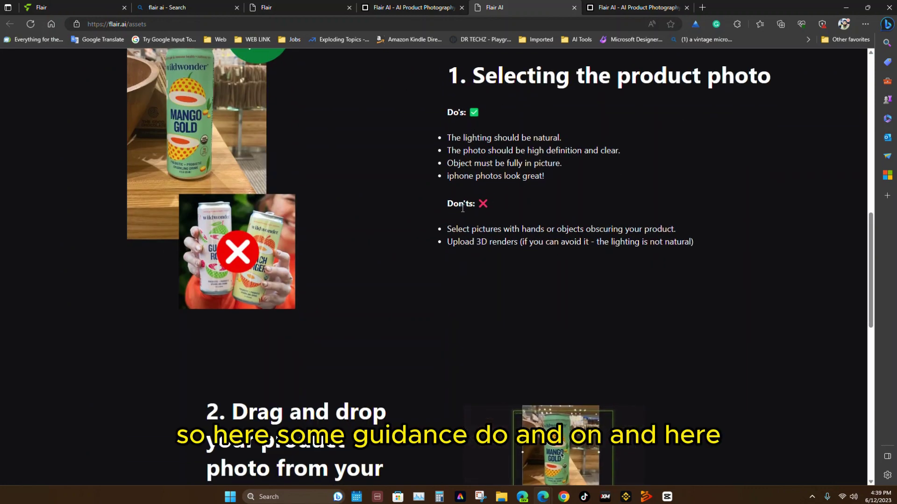
scroll(331, 165, "down", 5)
scroll(331, 168, "down", 3)
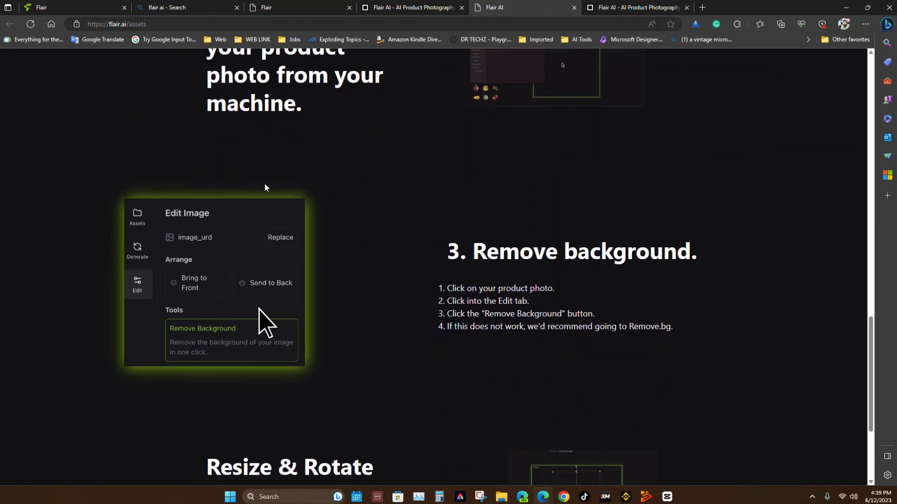
scroll(264, 187, "down", 1)
scroll(559, 211, "down", 2)
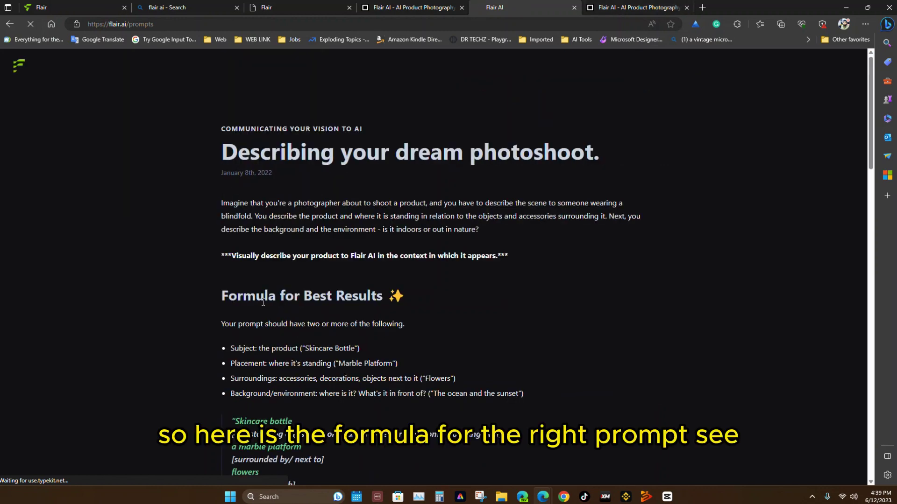
Read the prompt-writing guide's formula, recommendations, demo and sample ads, and look at the user-generated gallery
scroll(263, 302, "down", 3)
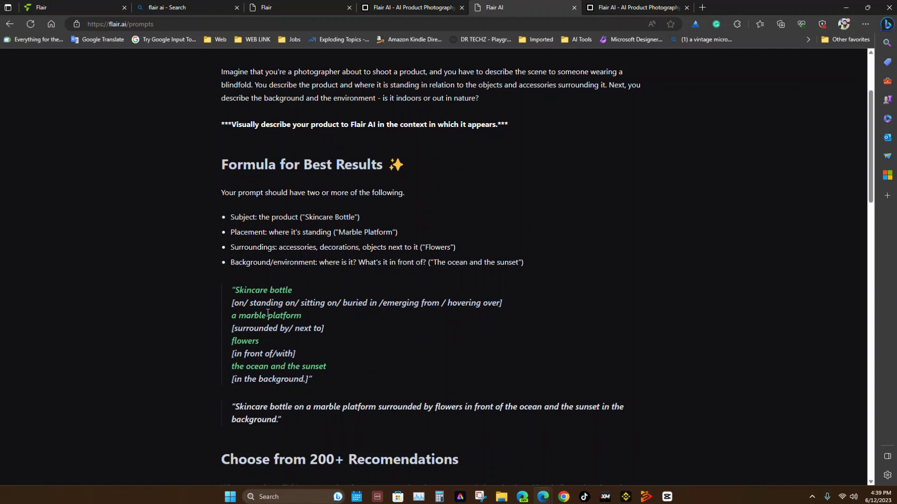
scroll(267, 313, "down", 4)
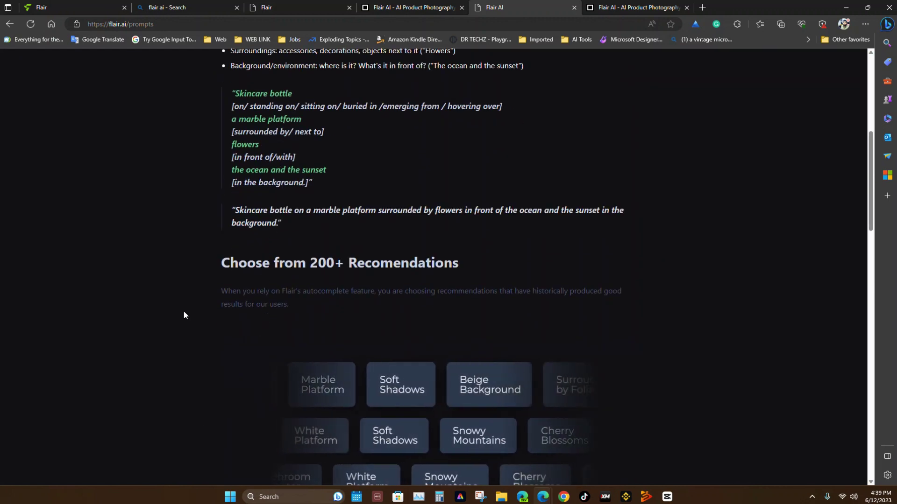
scroll(184, 315, "up", 1)
scroll(183, 315, "down", 5)
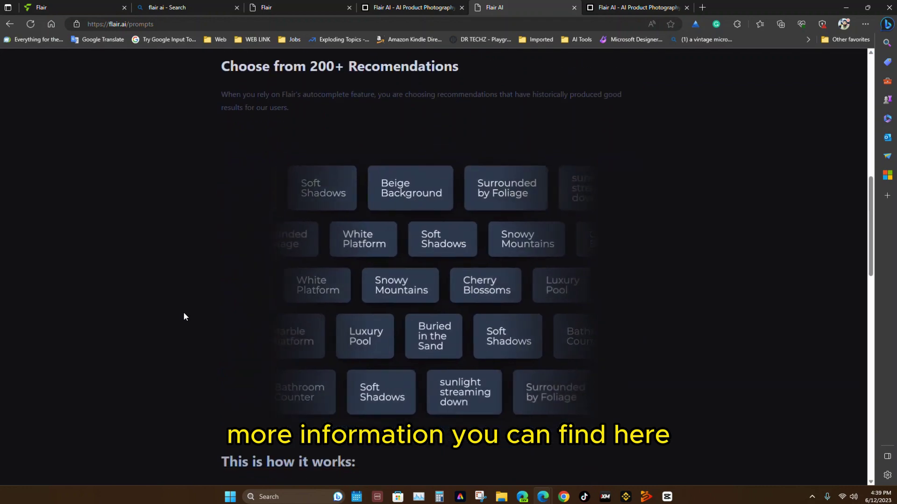
scroll(183, 316, "down", 7)
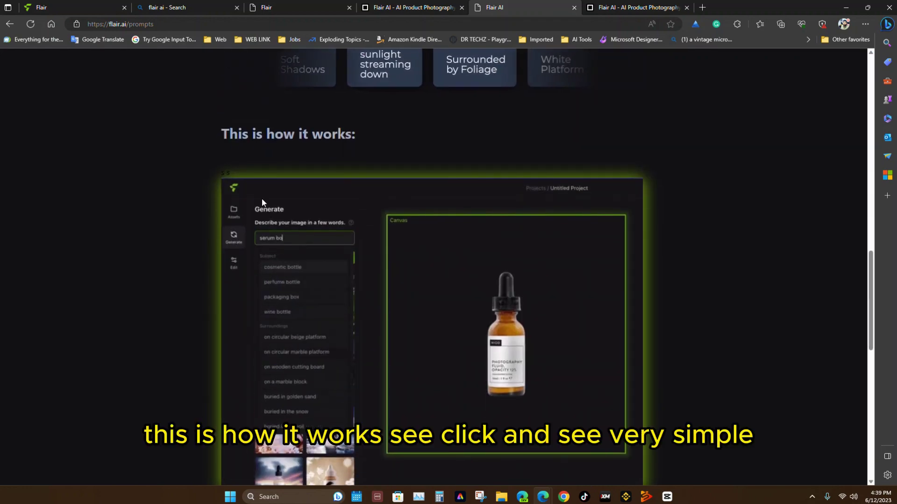
scroll(176, 312, "down", 1)
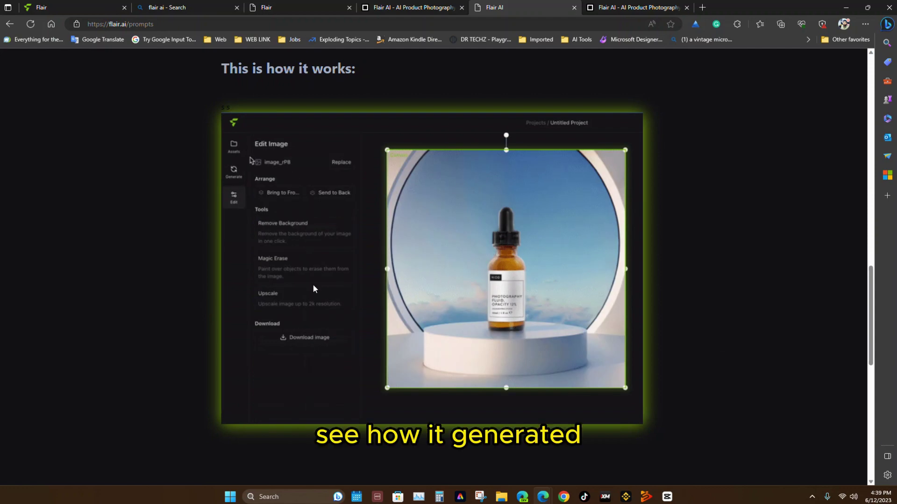
scroll(180, 229, "down", 8)
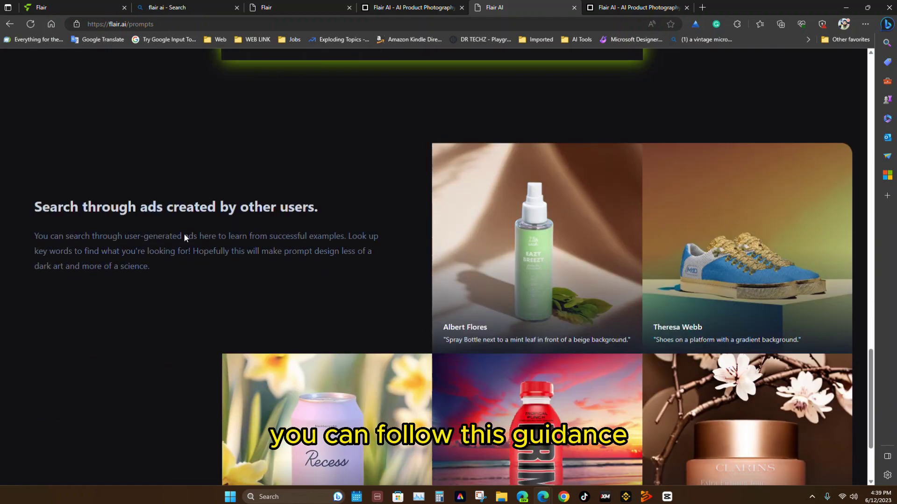
scroll(184, 237, "down", 2)
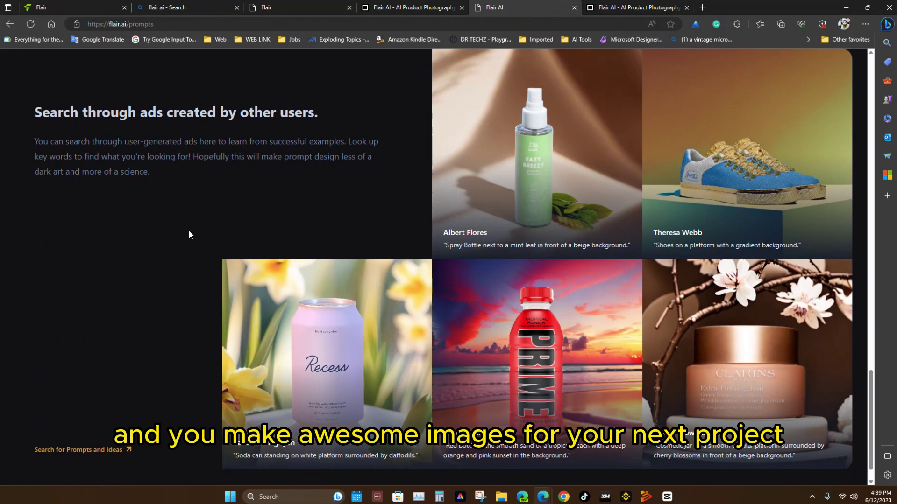
scroll(200, 233, "up", 15)
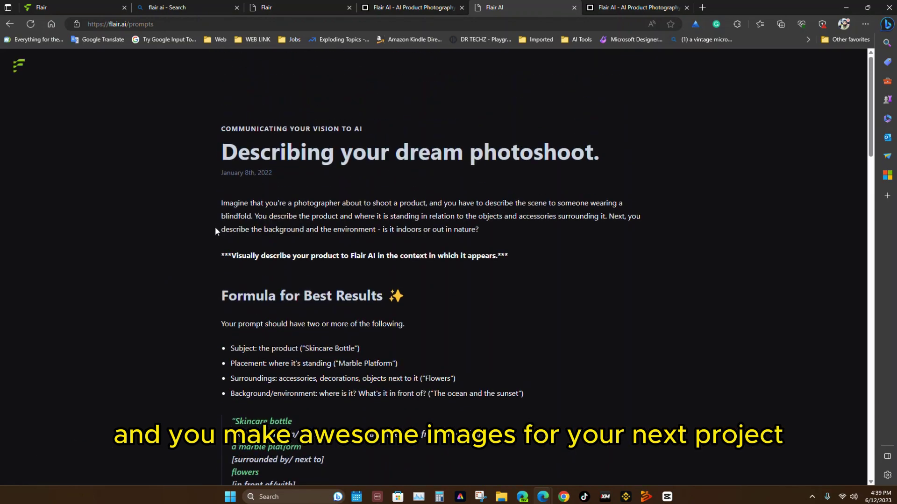
left_click(638, 8)
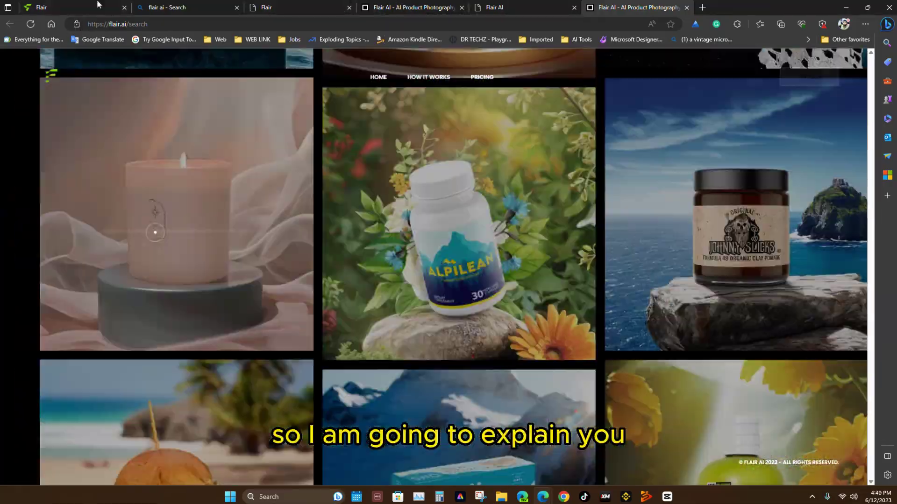
In the Flair project, upload the product photo pexels-ivan-3089663.jpg from Downloads and describe the product as "bottle"
left_click(97, 6)
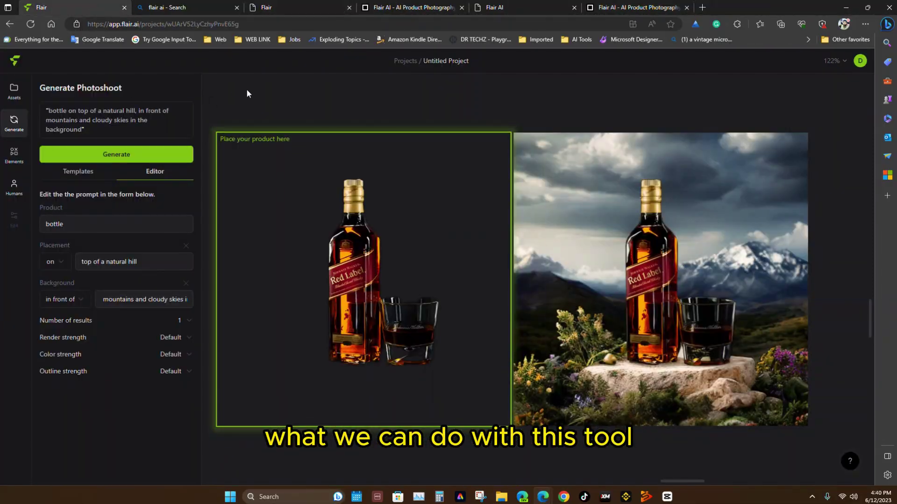
left_click(16, 89)
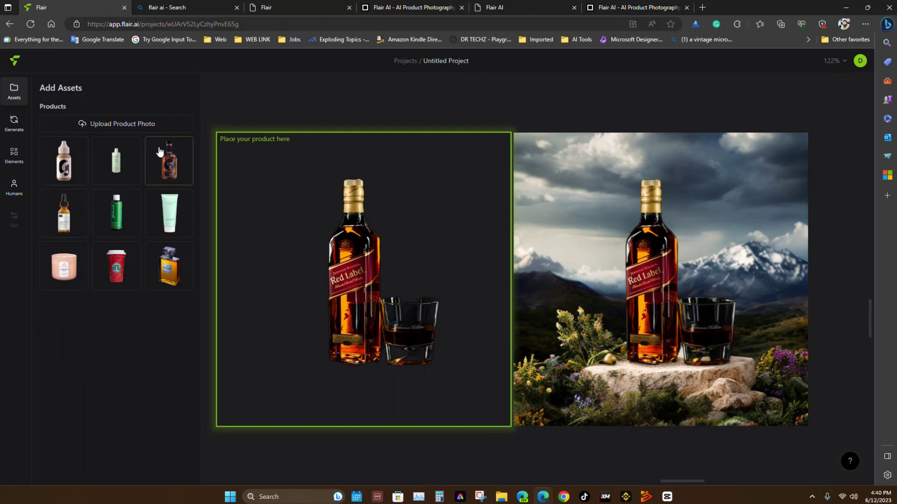
left_click(102, 126)
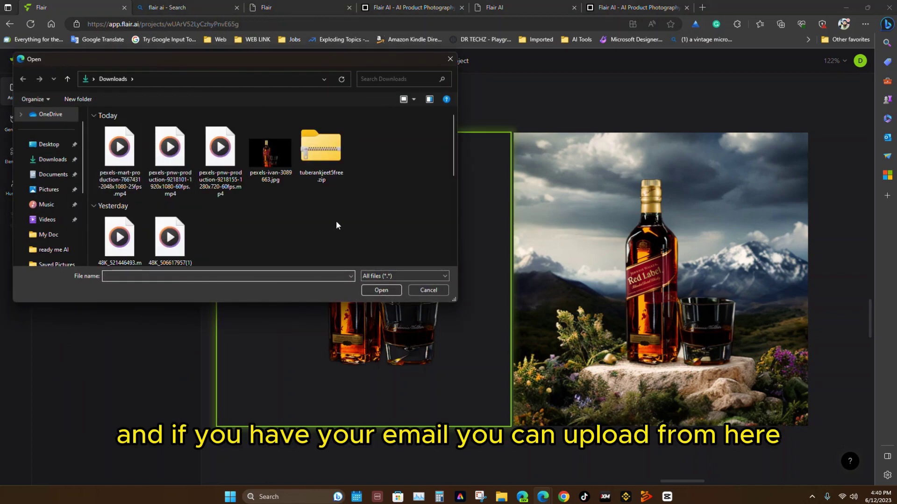
left_click(270, 146)
left_click(275, 117)
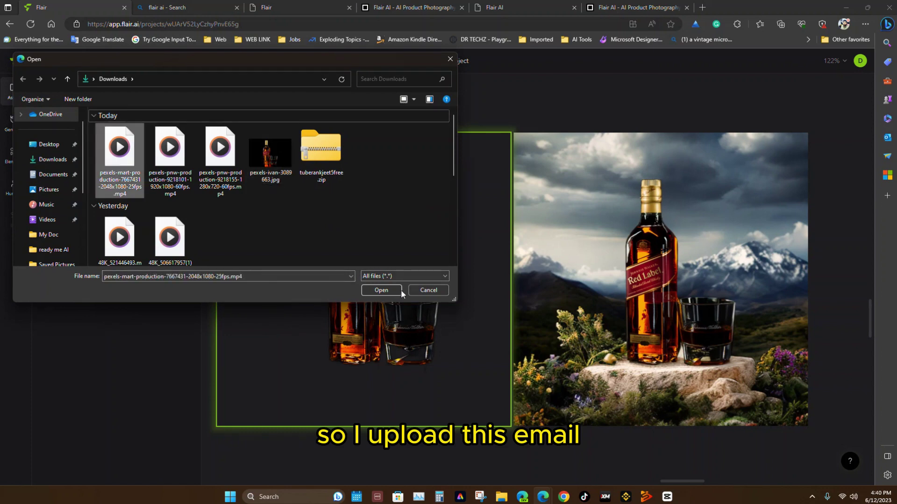
left_click(275, 180)
left_click(382, 291)
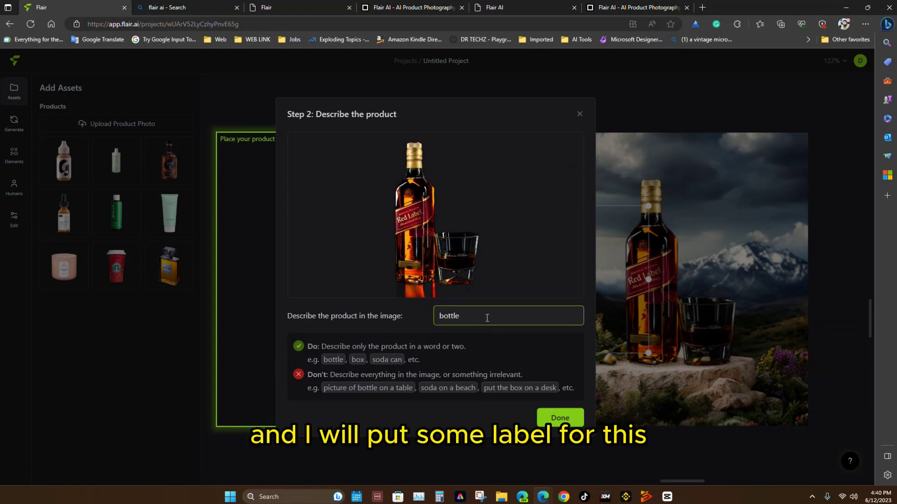
left_click(561, 418)
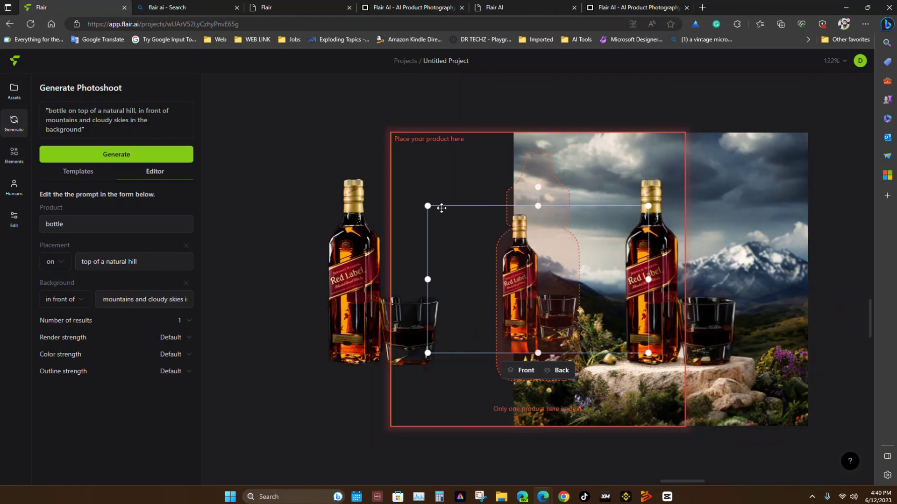
Delete the newly placed smaller bottle image and the generated background images from the canvas, keeping the original bottle cutout
left_click(442, 151)
left_click_drag(519, 243, 521, 244)
key("Delete")
left_click(579, 233)
key("Delete")
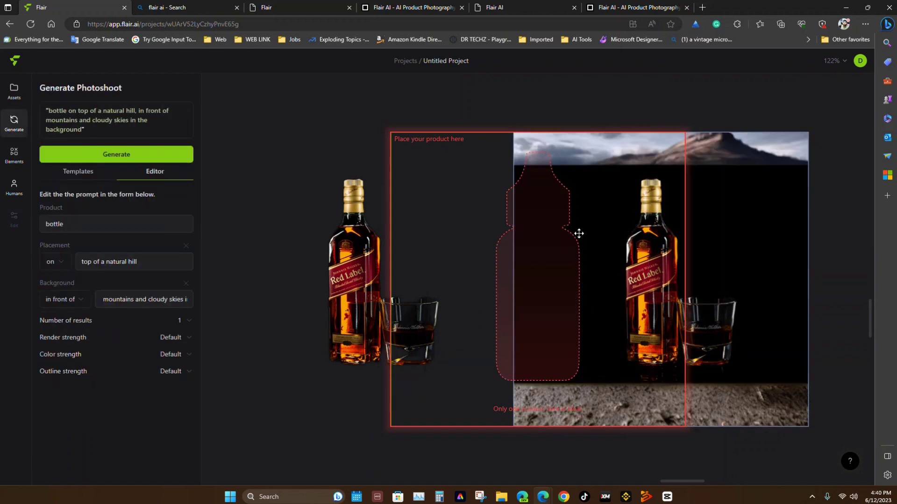
key("Delete")
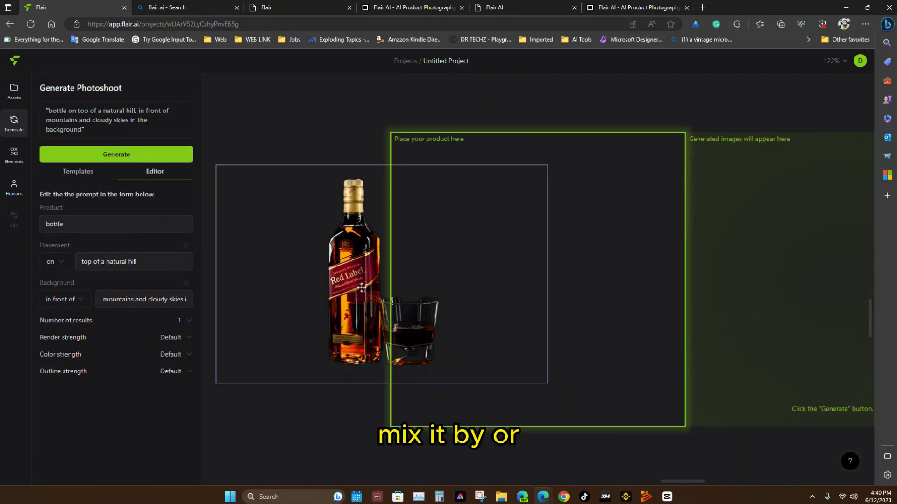
Move the bottle and glass cutout so it sits centred inside the product placement frame
left_click_drag(362, 287, 509, 282)
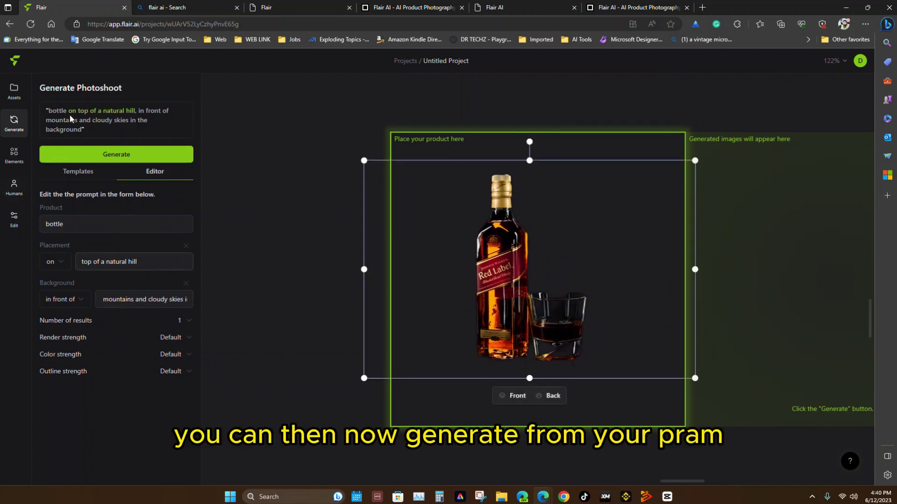
left_click_drag(67, 126, 46, 113)
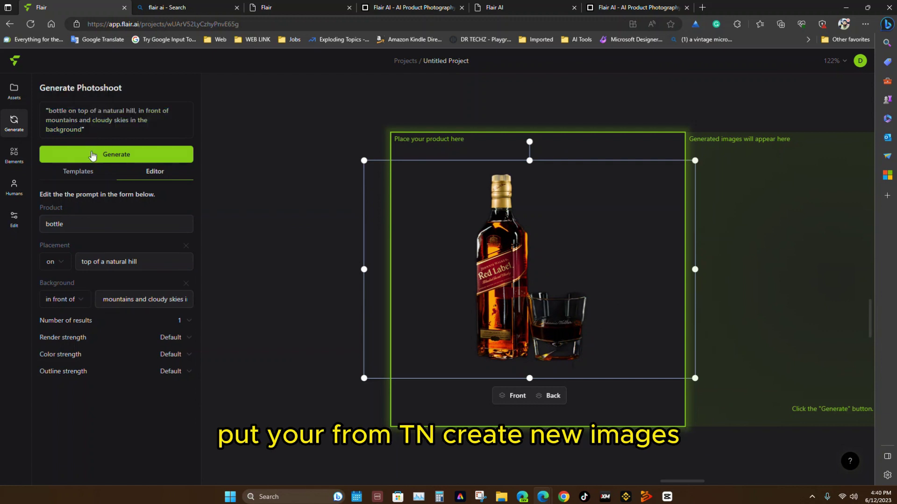
Apply the template "on a marble platform surrounded by grapes, with a vineyard in the background" and generate the photoshoot image
left_click(89, 177)
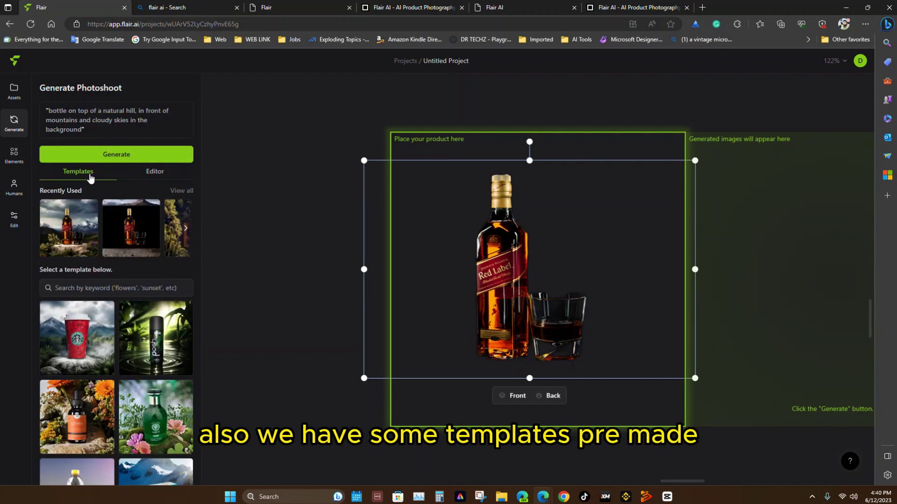
scroll(130, 277, "down", 10)
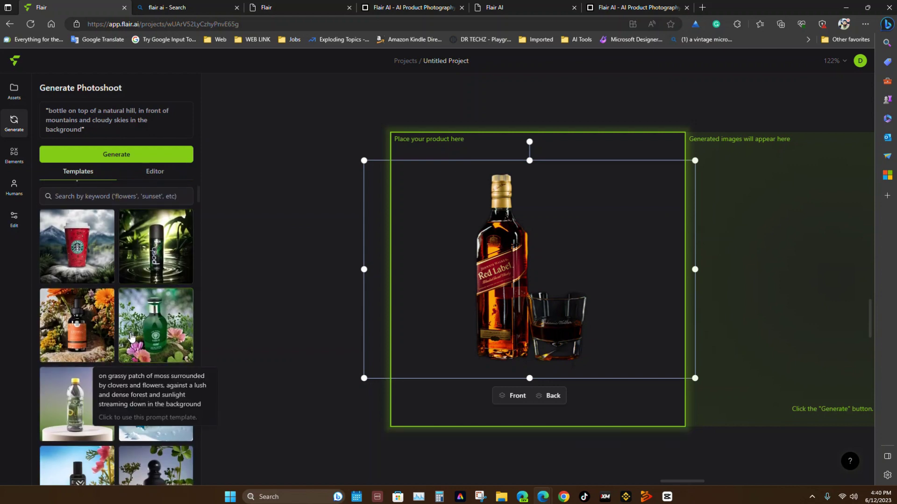
scroll(131, 329, "down", 15)
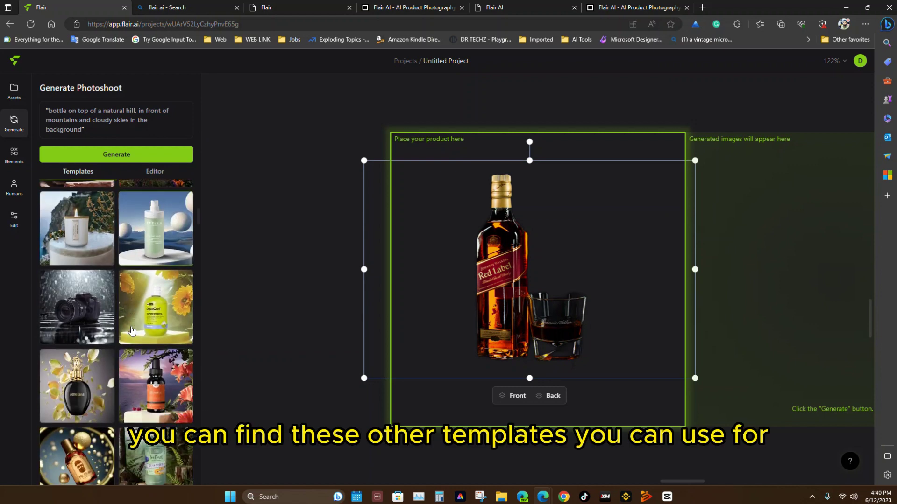
scroll(131, 332, "down", 3)
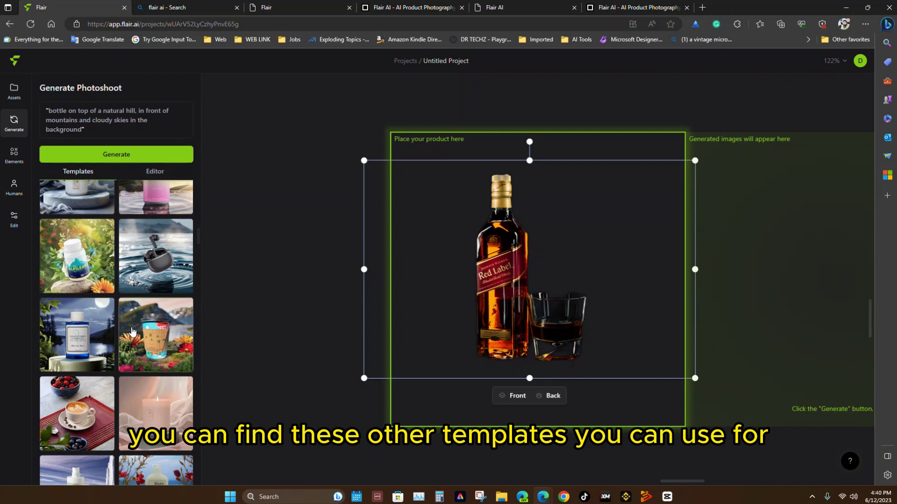
scroll(136, 332, "down", 8)
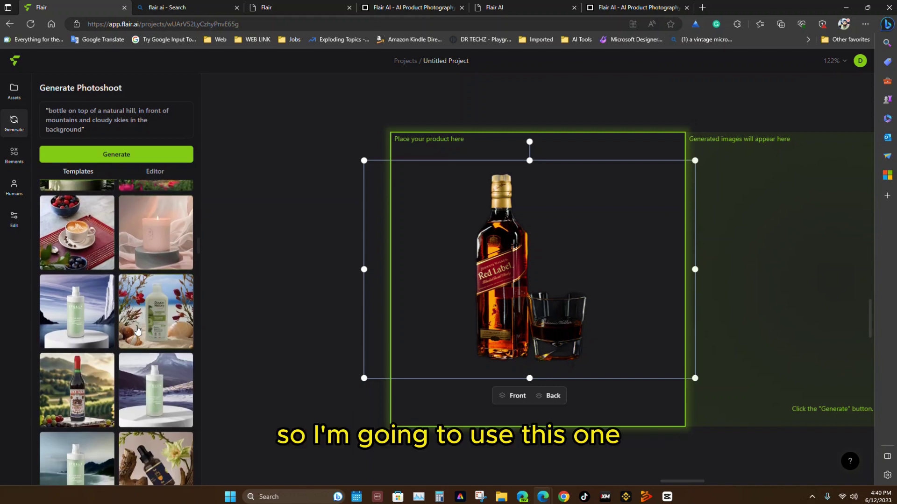
left_click(83, 339)
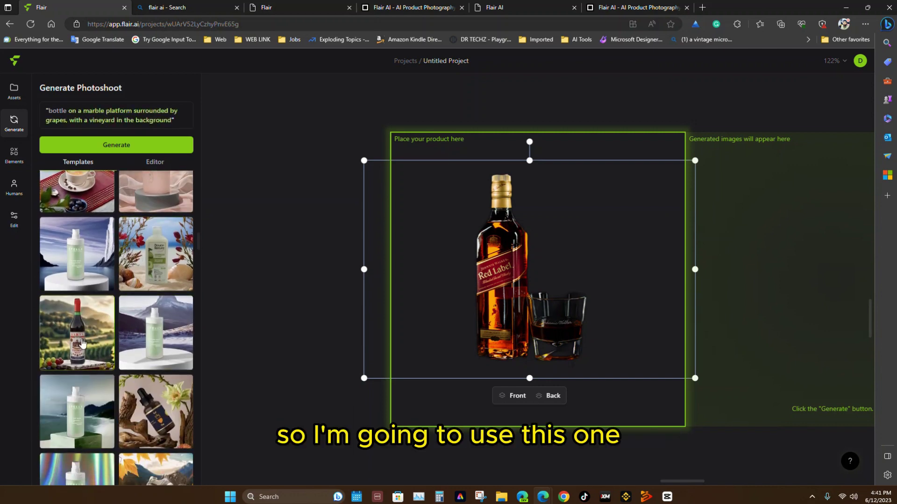
left_click(100, 144)
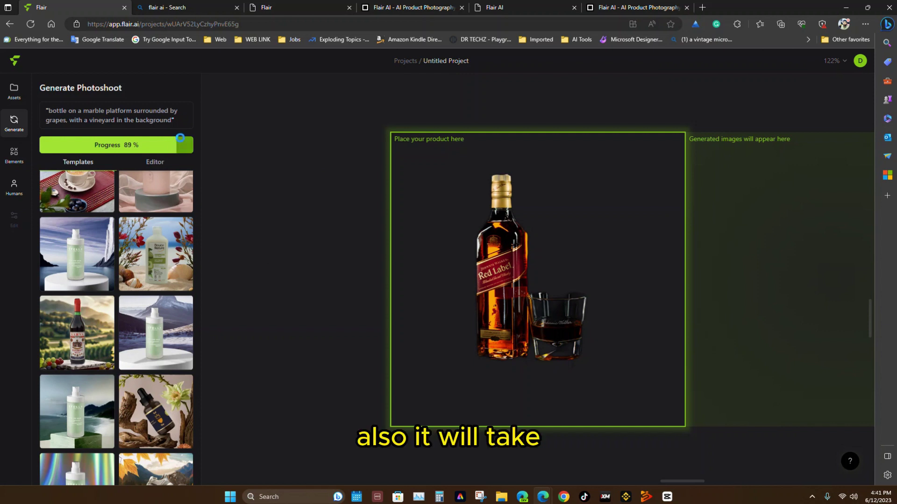
scroll(253, 266, "down", 1)
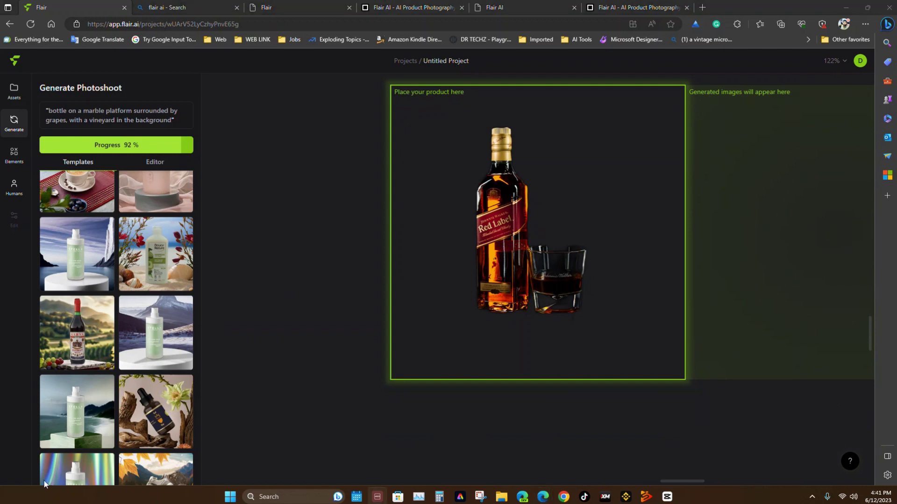
left_click_drag(696, 481, 726, 484)
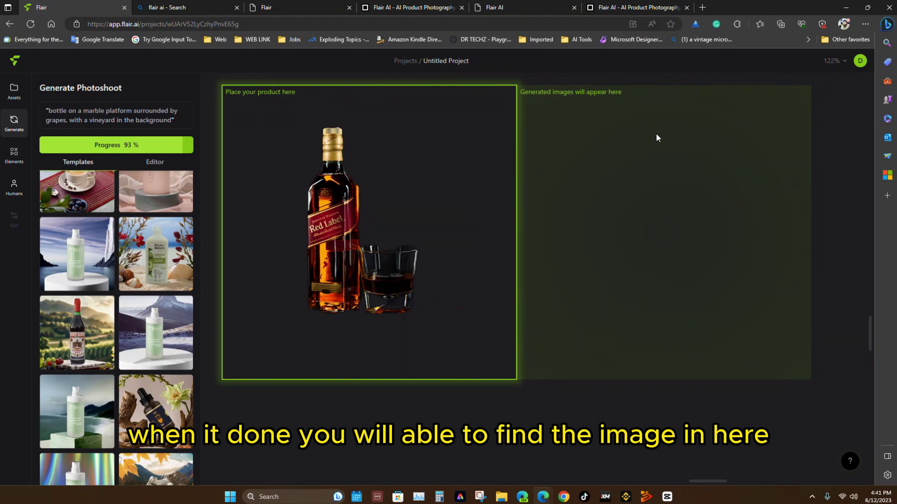
mouse_move(518, 5)
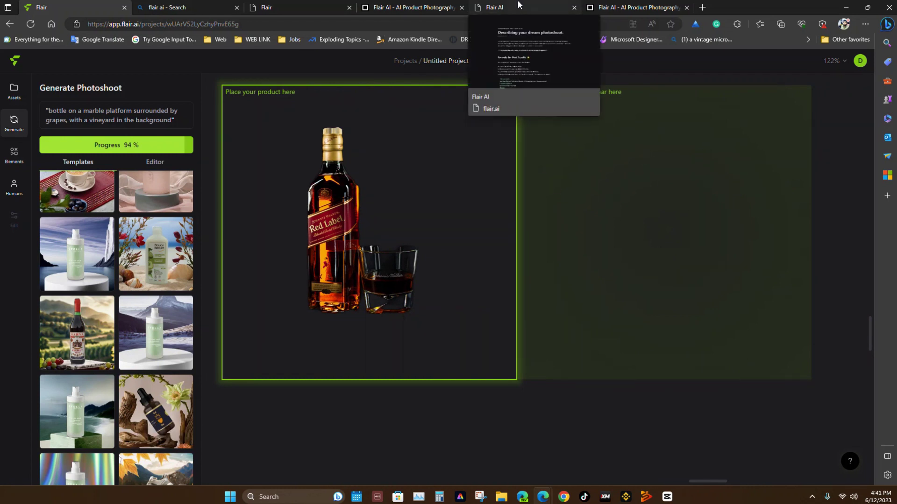
mouse_move(639, 3)
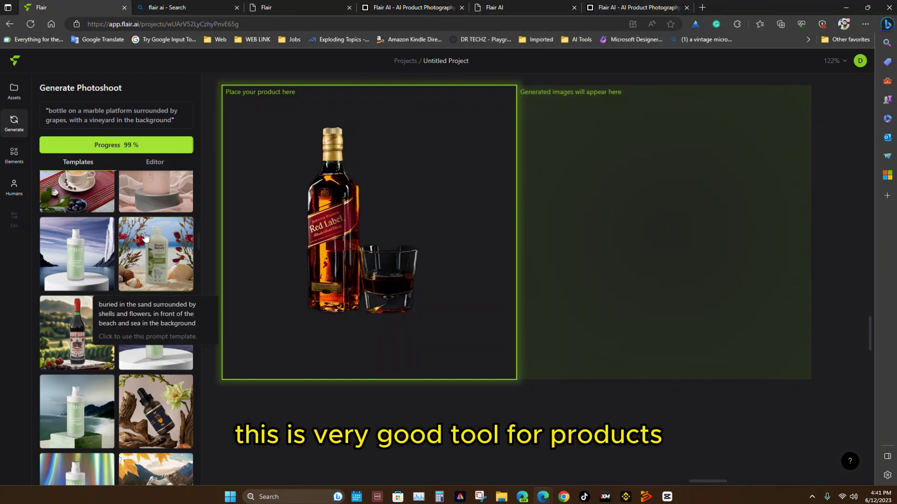
scroll(144, 237, "down", 4)
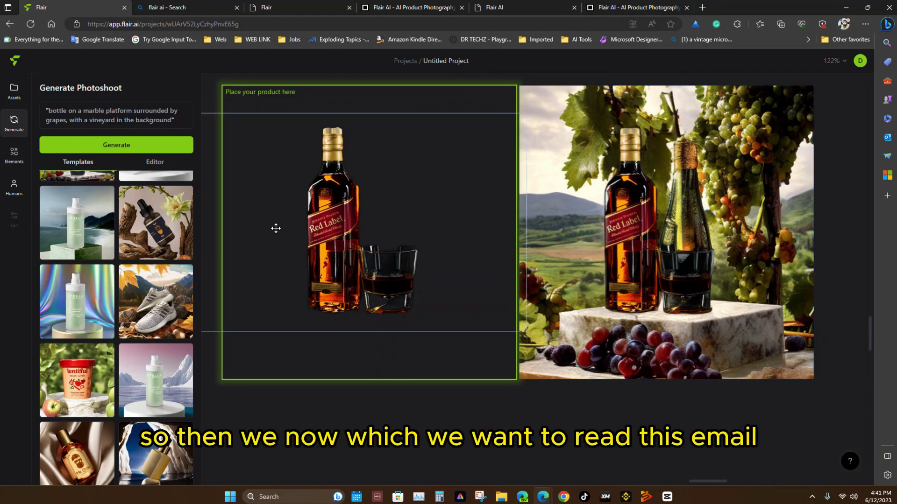
Use Magic Erase on the generated vineyard image to remove the extra green bottle behind the glass
left_click(700, 159)
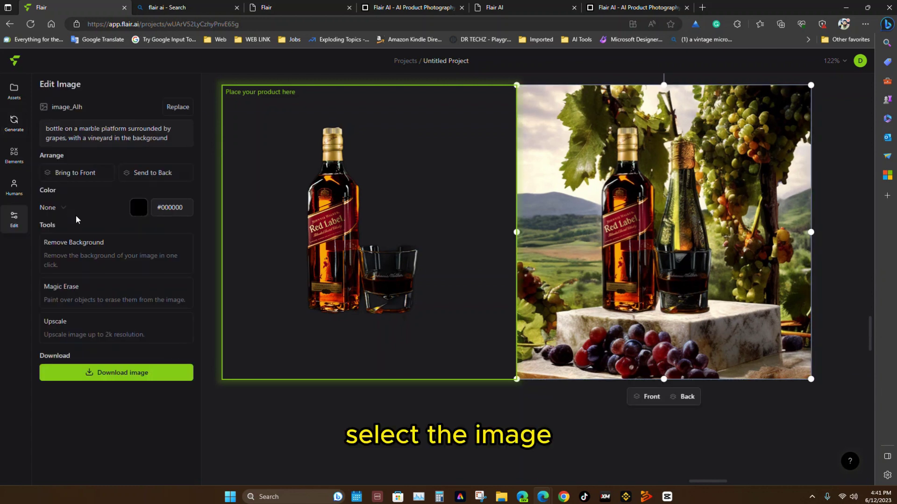
left_click(91, 298)
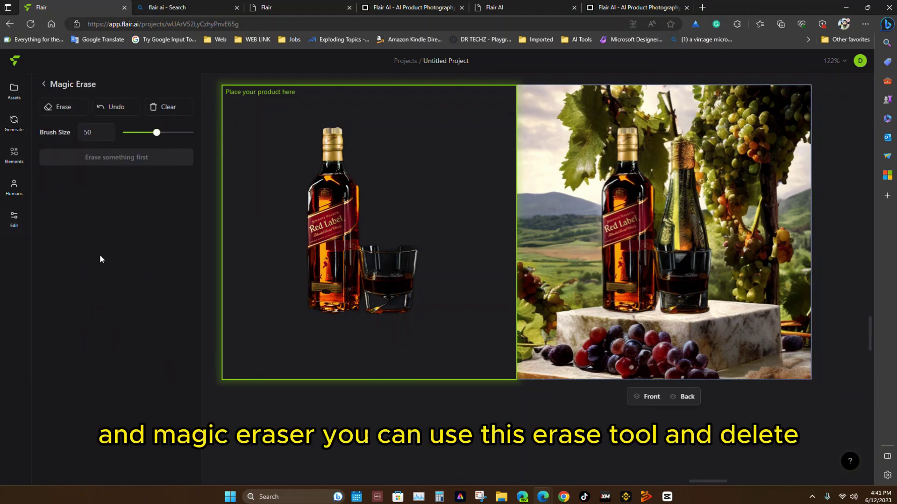
left_click(53, 106)
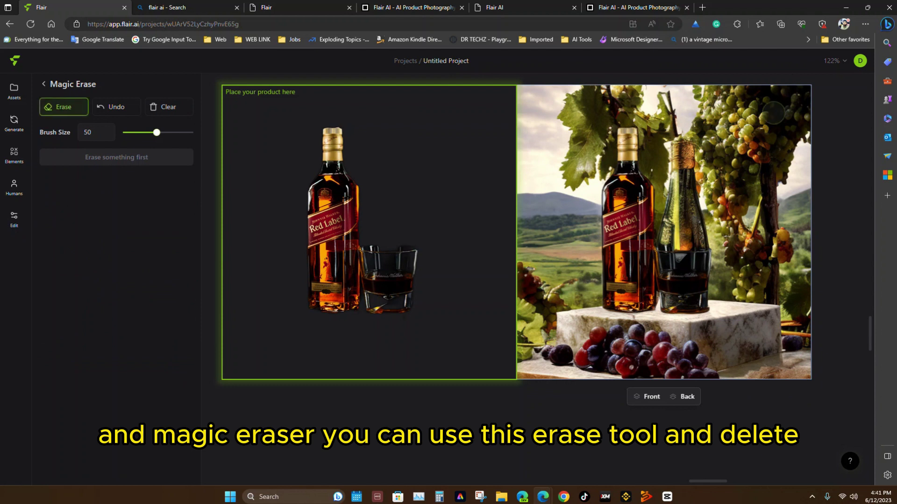
mouse_move(682, 147)
left_mouse_down()
mouse_move(662, 237)
mouse_move(700, 240)
mouse_move(683, 150)
left_mouse_up()
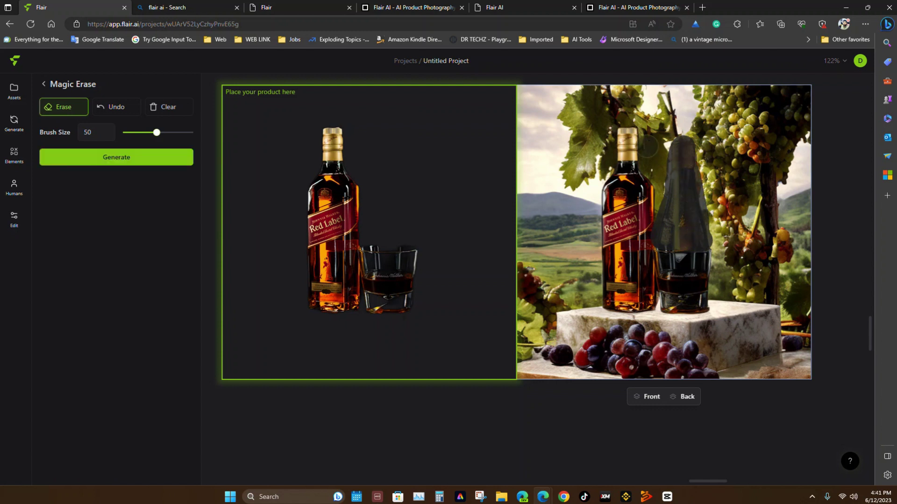
left_click(118, 159)
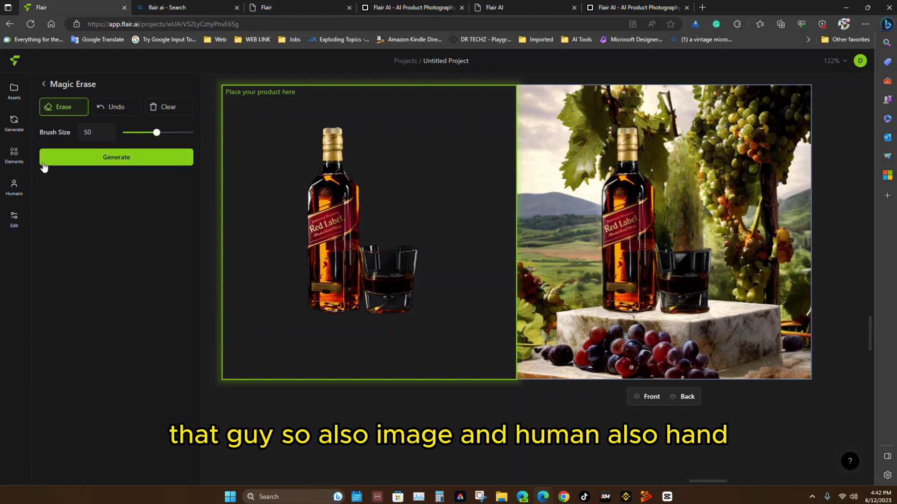
Add the grasping hand human model, enlarge it and place it beside the glass, overlapping the outer edge of the vineyard image
left_click(14, 220)
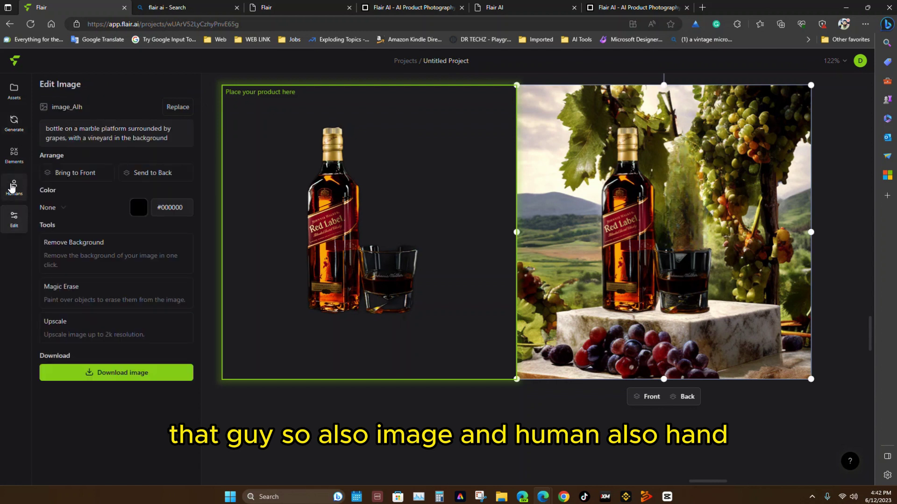
left_click(12, 187)
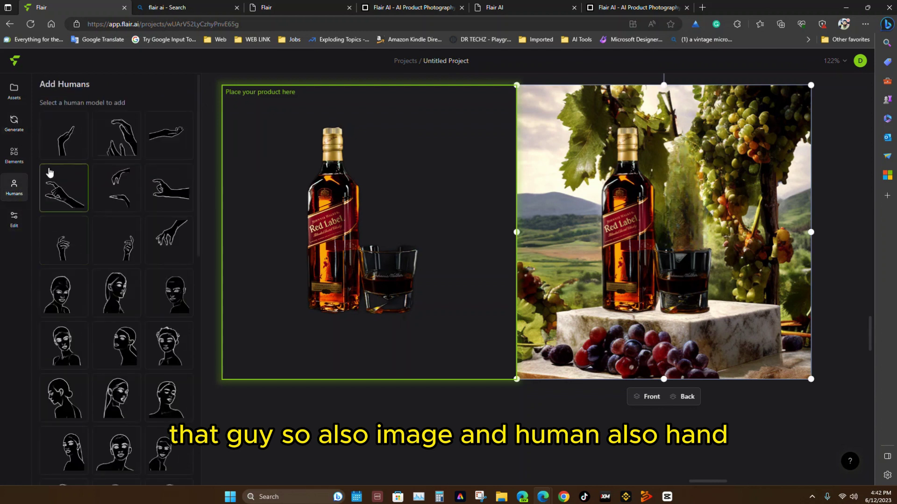
left_click(63, 196)
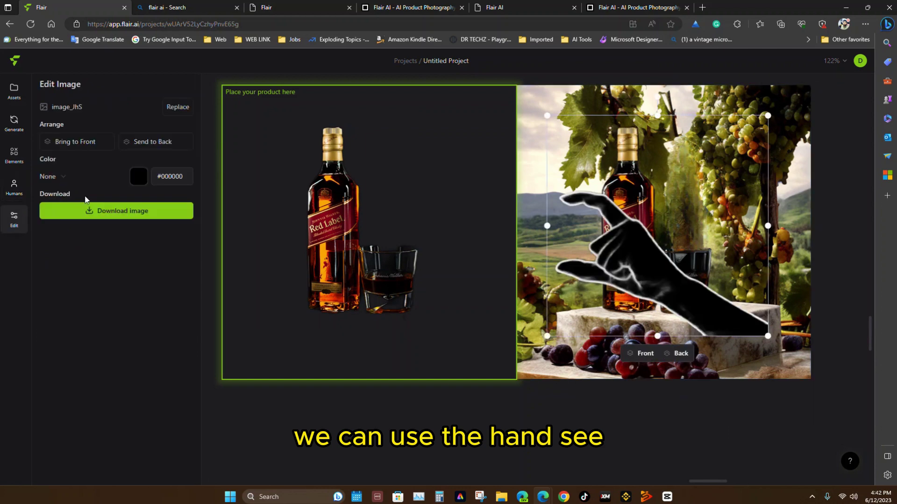
left_click_drag(650, 234, 728, 204)
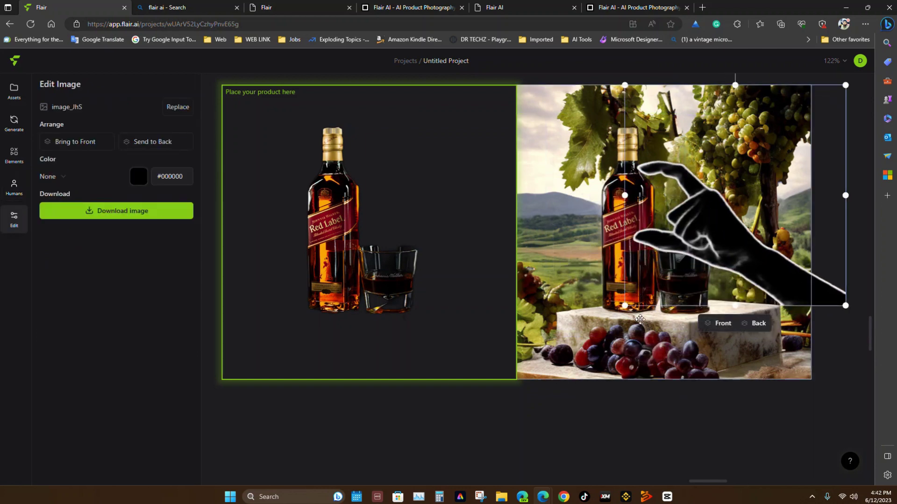
left_click_drag(625, 307, 637, 472)
left_click_drag(714, 290, 821, 320)
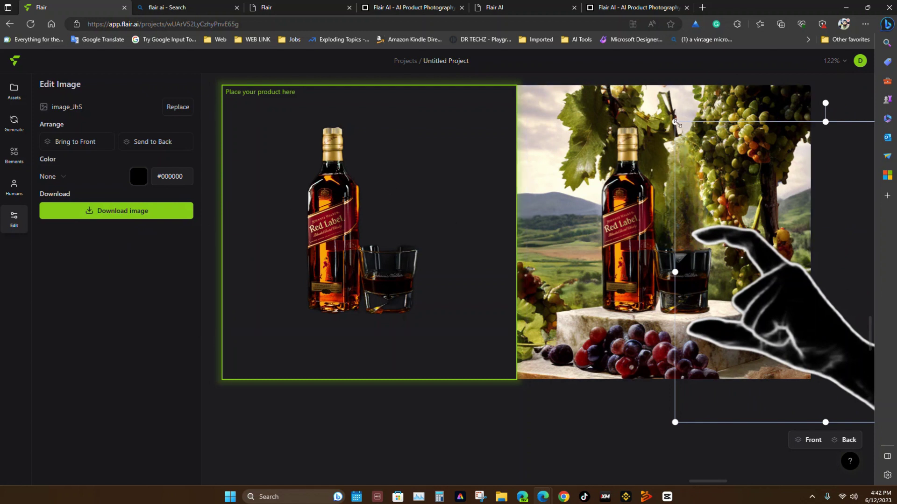
left_click_drag(677, 123, 685, 131)
left_click_drag(758, 282, 747, 276)
left_click(287, 403)
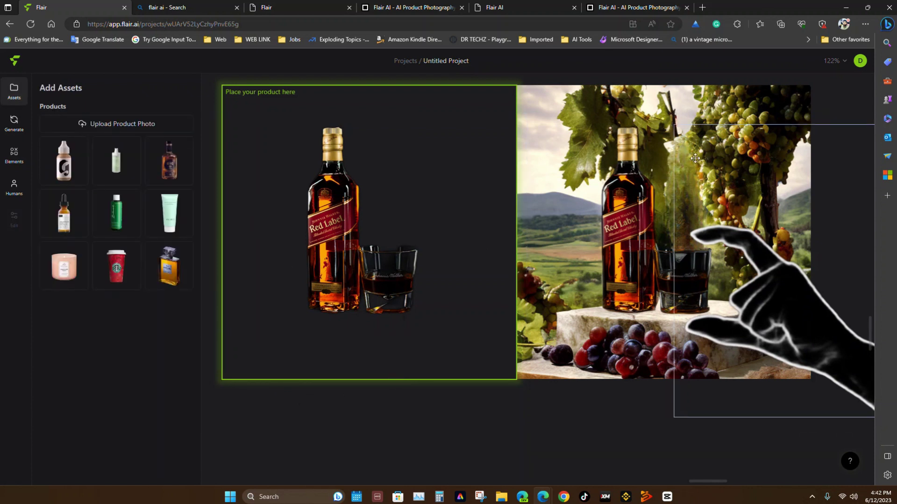
Download the generated vineyard image, open the downloaded file to check it, and close the viewer
left_click(629, 100)
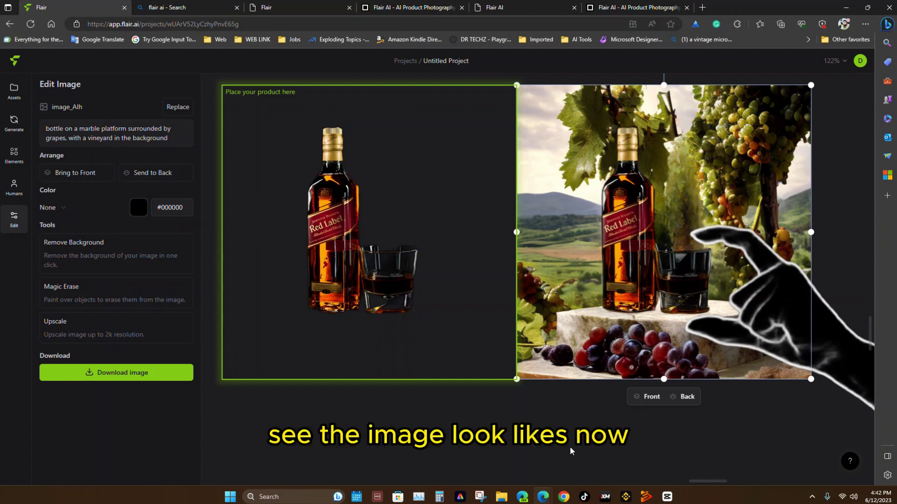
left_click(111, 380)
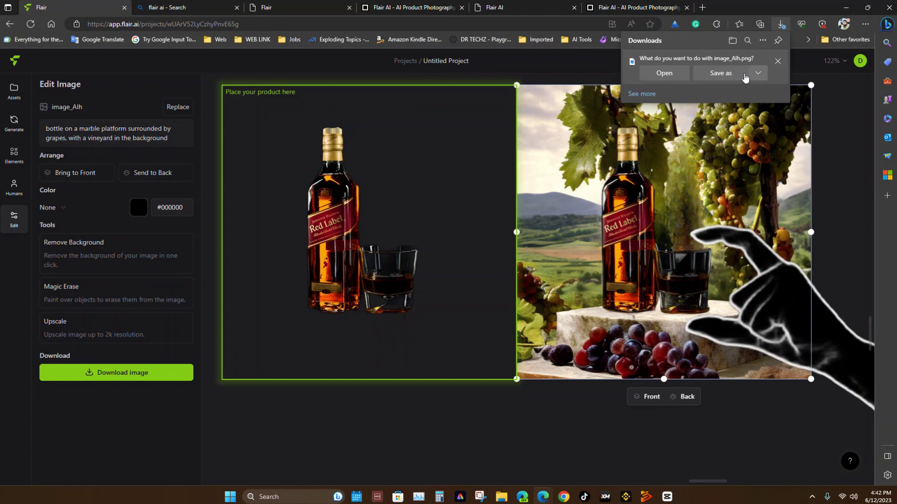
left_click(676, 75)
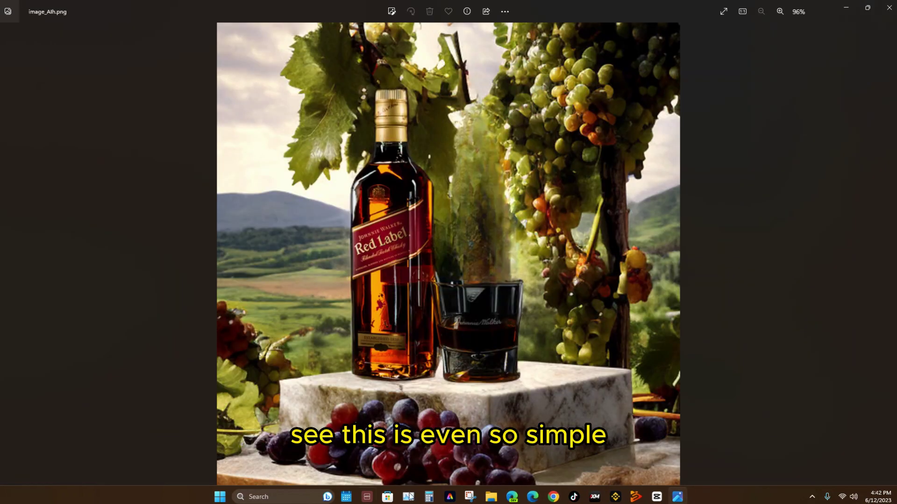
left_click(888, 7)
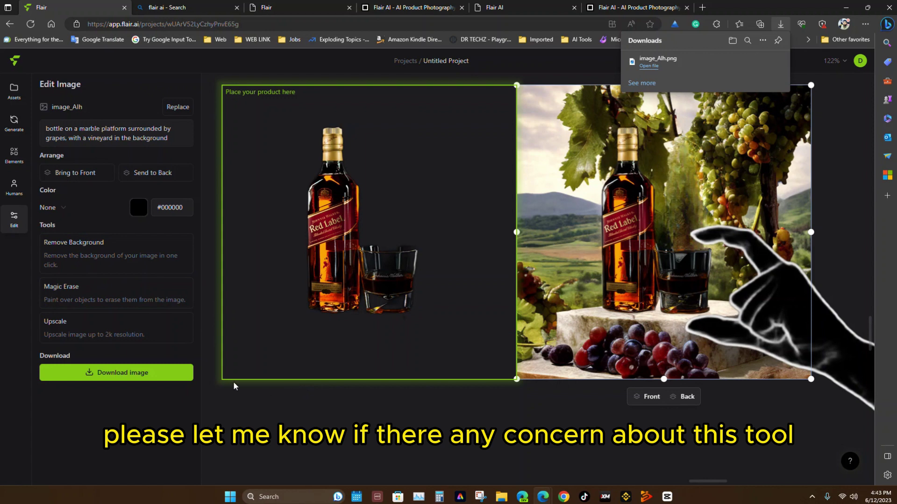
Add the long-stemmed flower element over the vineyard image and place a woman's portrait model in front of its bottle and glass
left_click(14, 155)
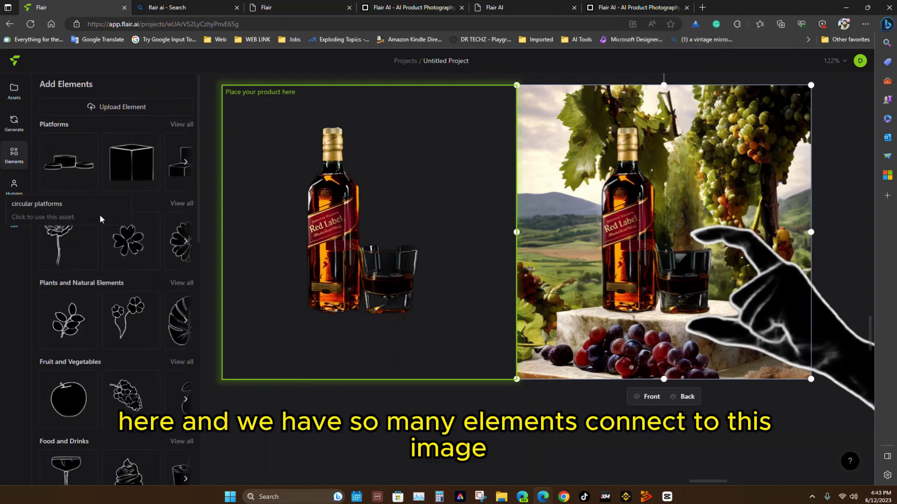
left_click(68, 241)
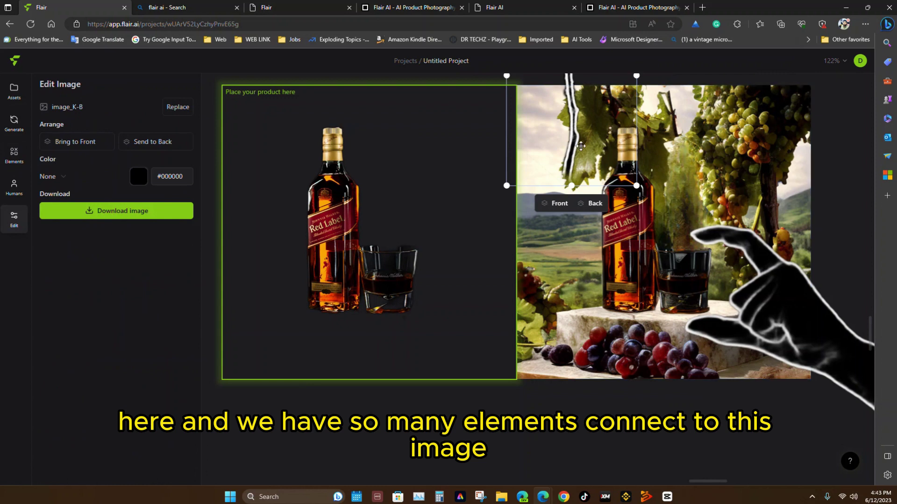
left_click(14, 186)
scroll(120, 290, "down", 5)
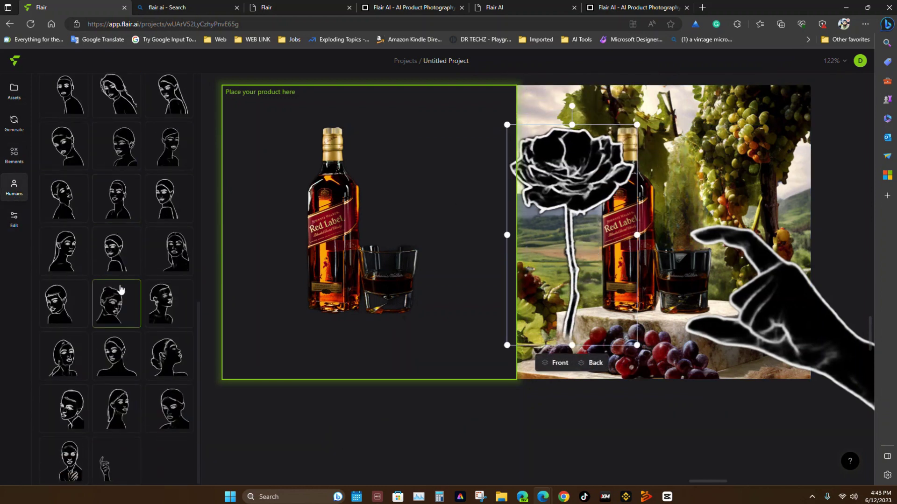
left_click(65, 357)
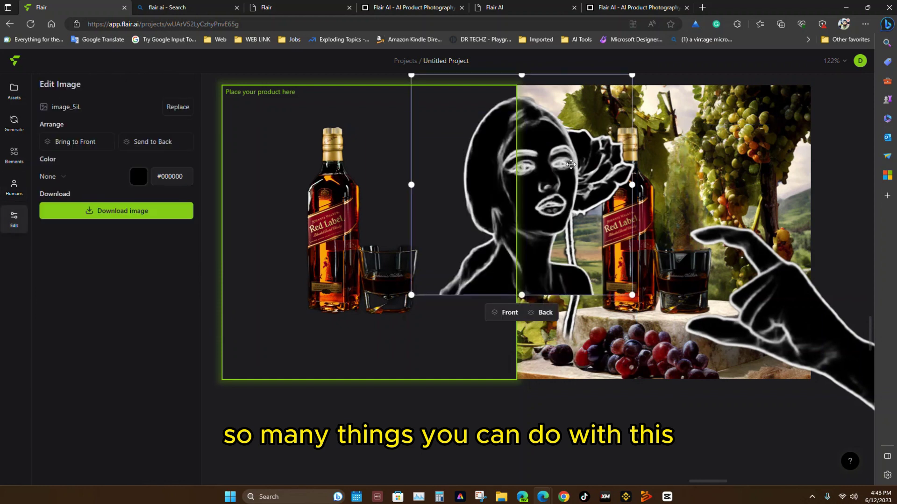
left_click_drag(570, 167, 707, 253)
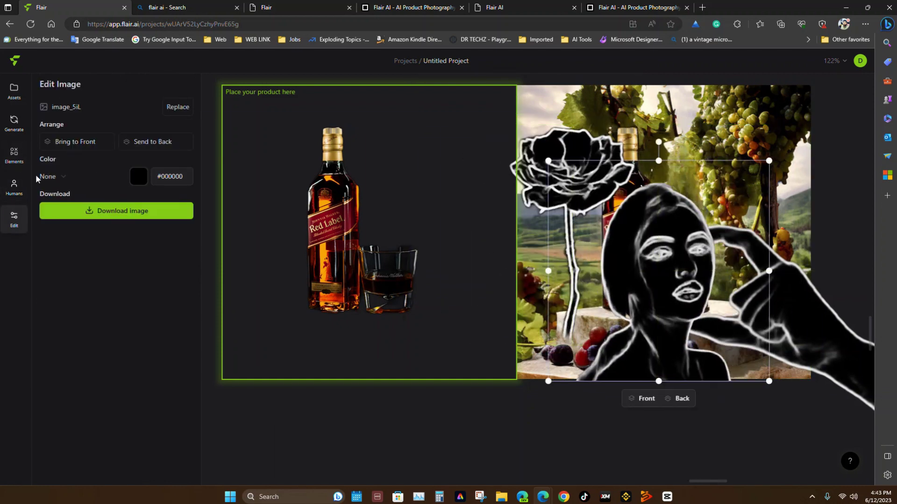
left_click(14, 187)
left_click(14, 155)
scroll(137, 251, "down", 5)
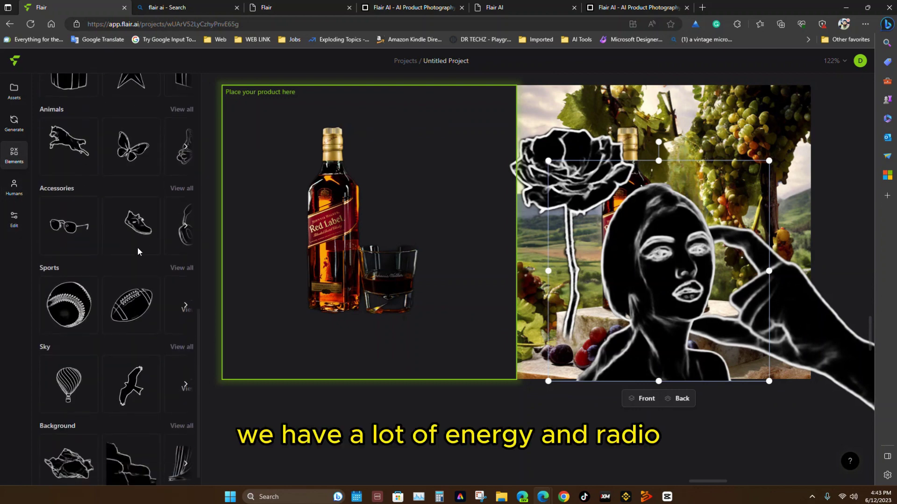
Return to the photoshoot generation settings and look through the whole collection of template images down to its end
scroll(136, 248, "up", 10)
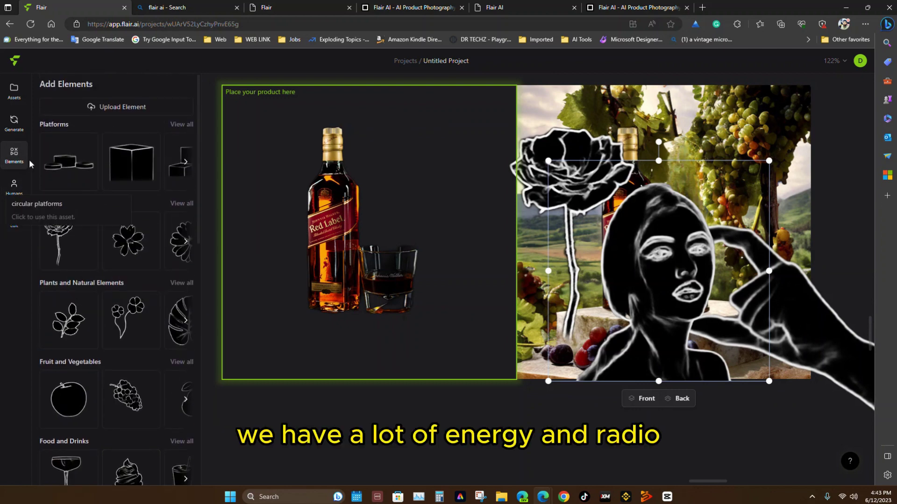
left_click(14, 90)
left_click(20, 132)
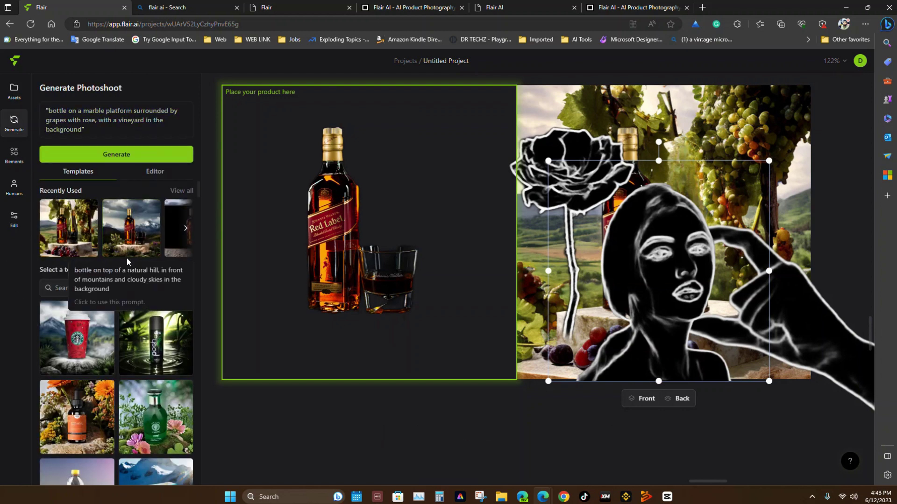
scroll(127, 258, "down", 10)
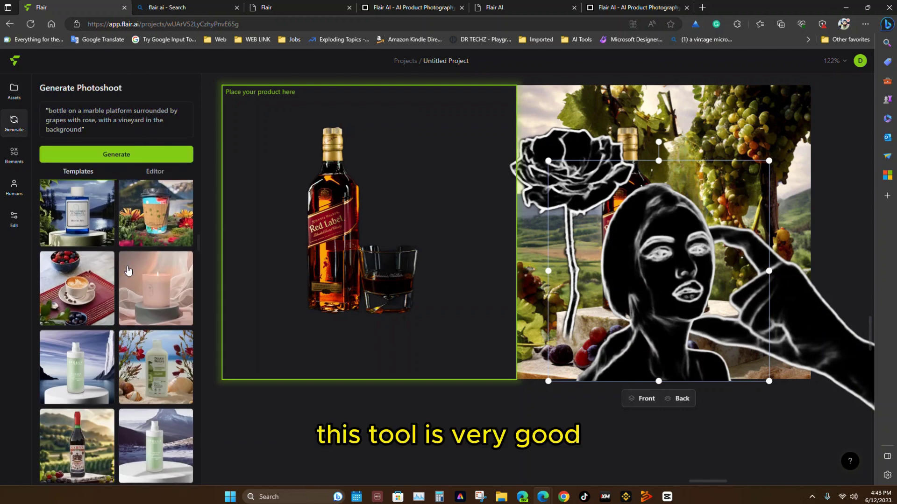
scroll(128, 270, "down", 10)
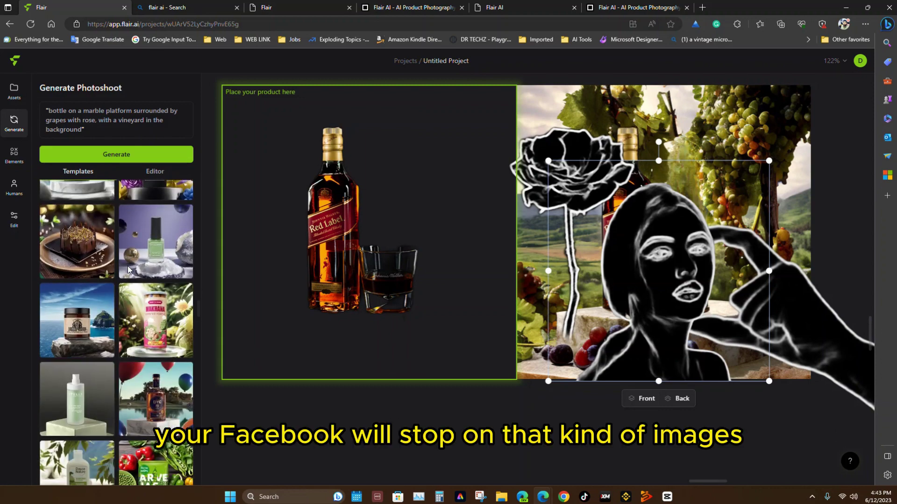
scroll(127, 265, "down", 10)
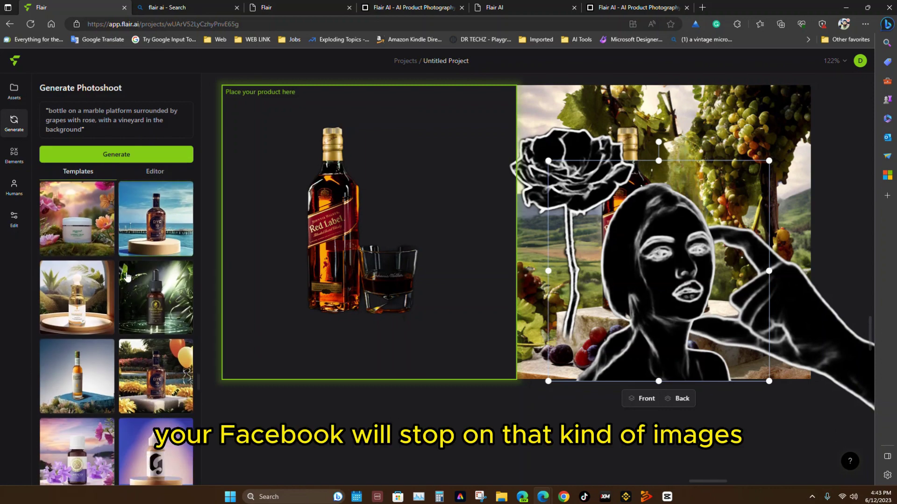
scroll(127, 277, "down", 10)
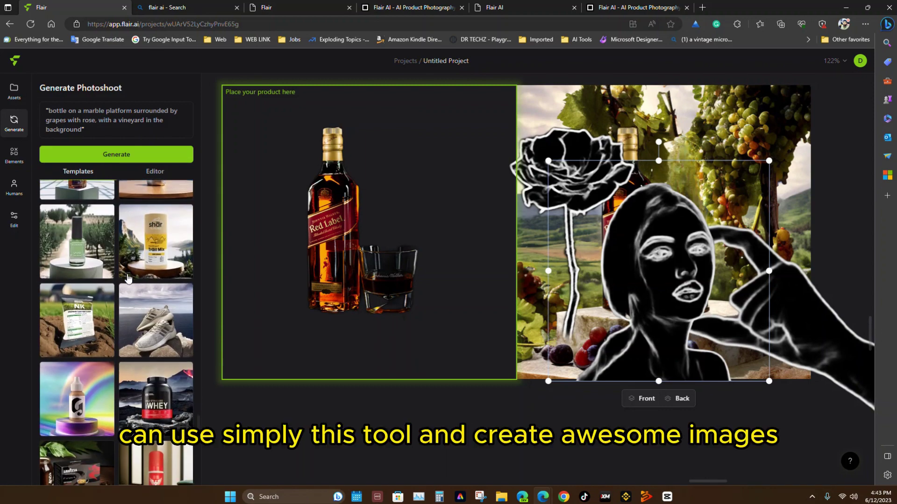
scroll(129, 279, "down", 10)
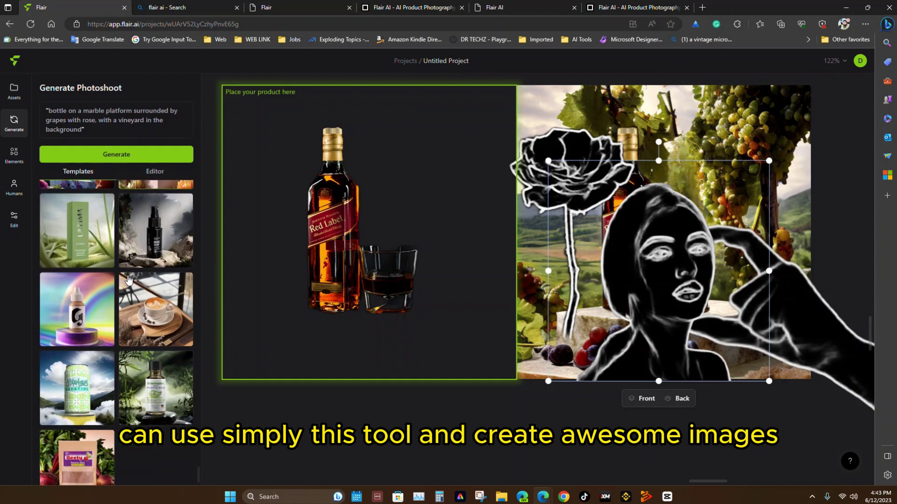
scroll(129, 278, "down", 1)
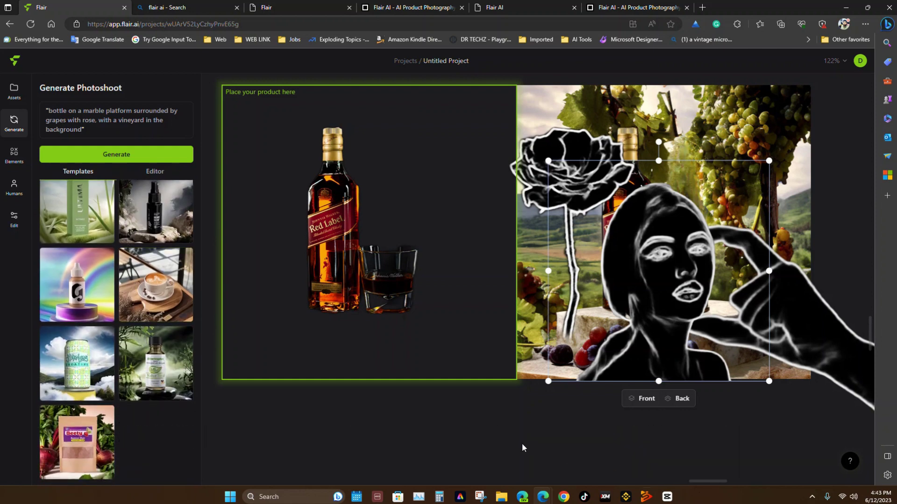